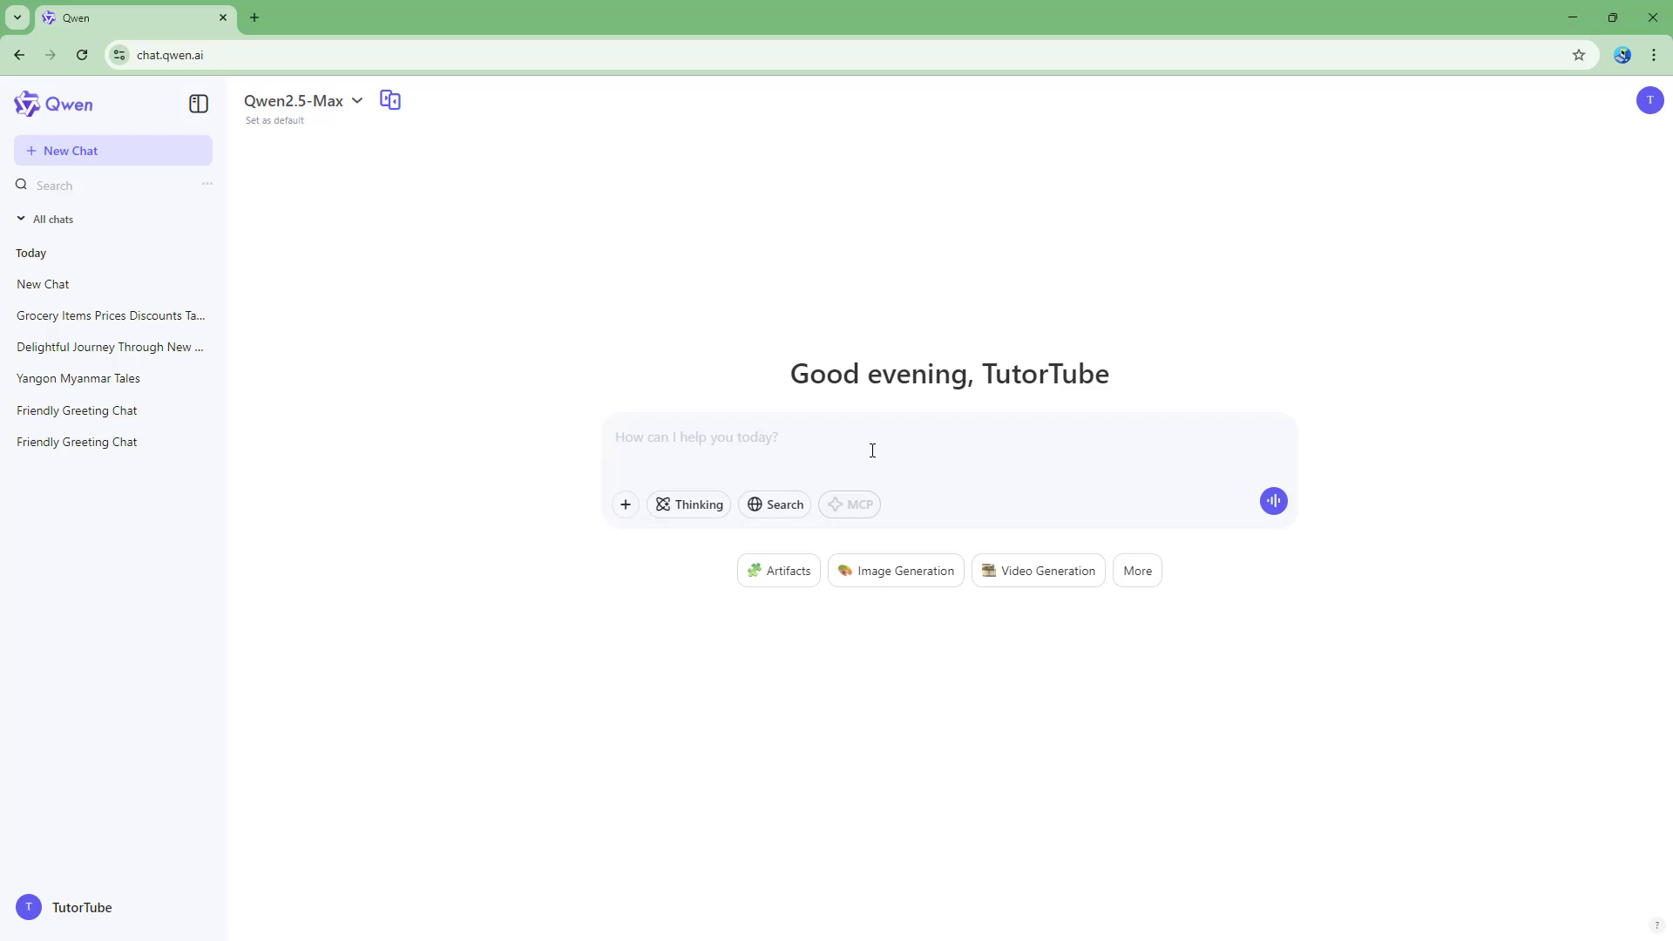
- Type the prompt 'generate powerpoint slides of about 10 slides on why eating fruits is healthy'
text(generate powerpoint slides of about 10 slides on why eating fruits is healthy)
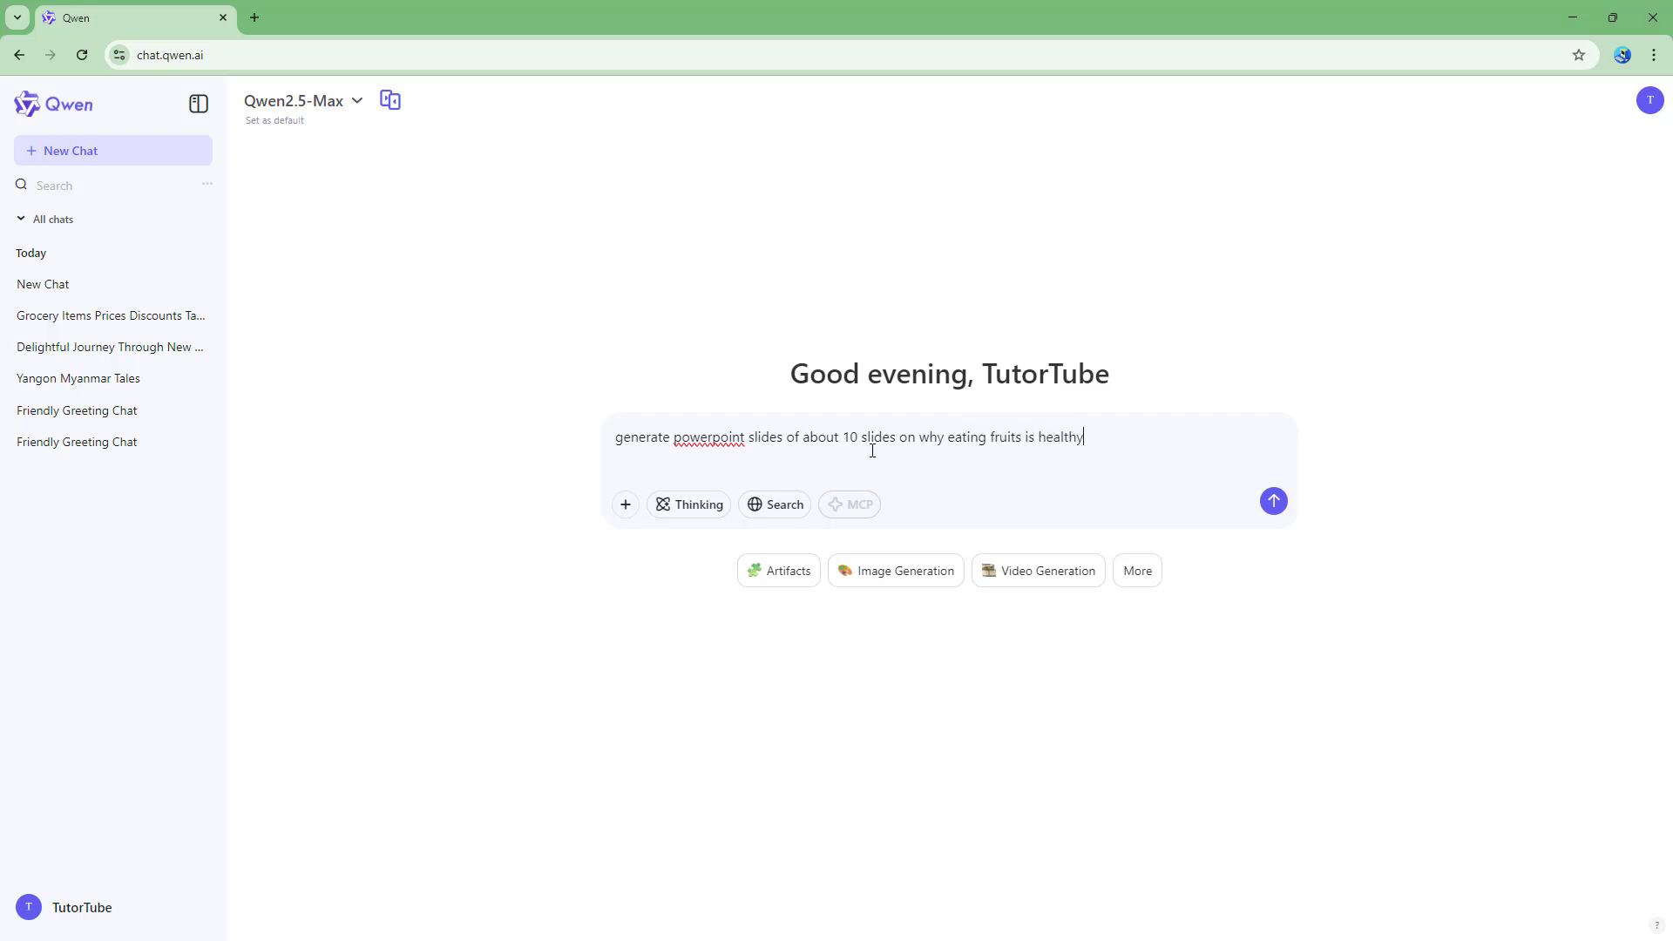
- Send the prompt and follow Qwen's streaming slide-by-slide outline up to Slide 9
key(Return)
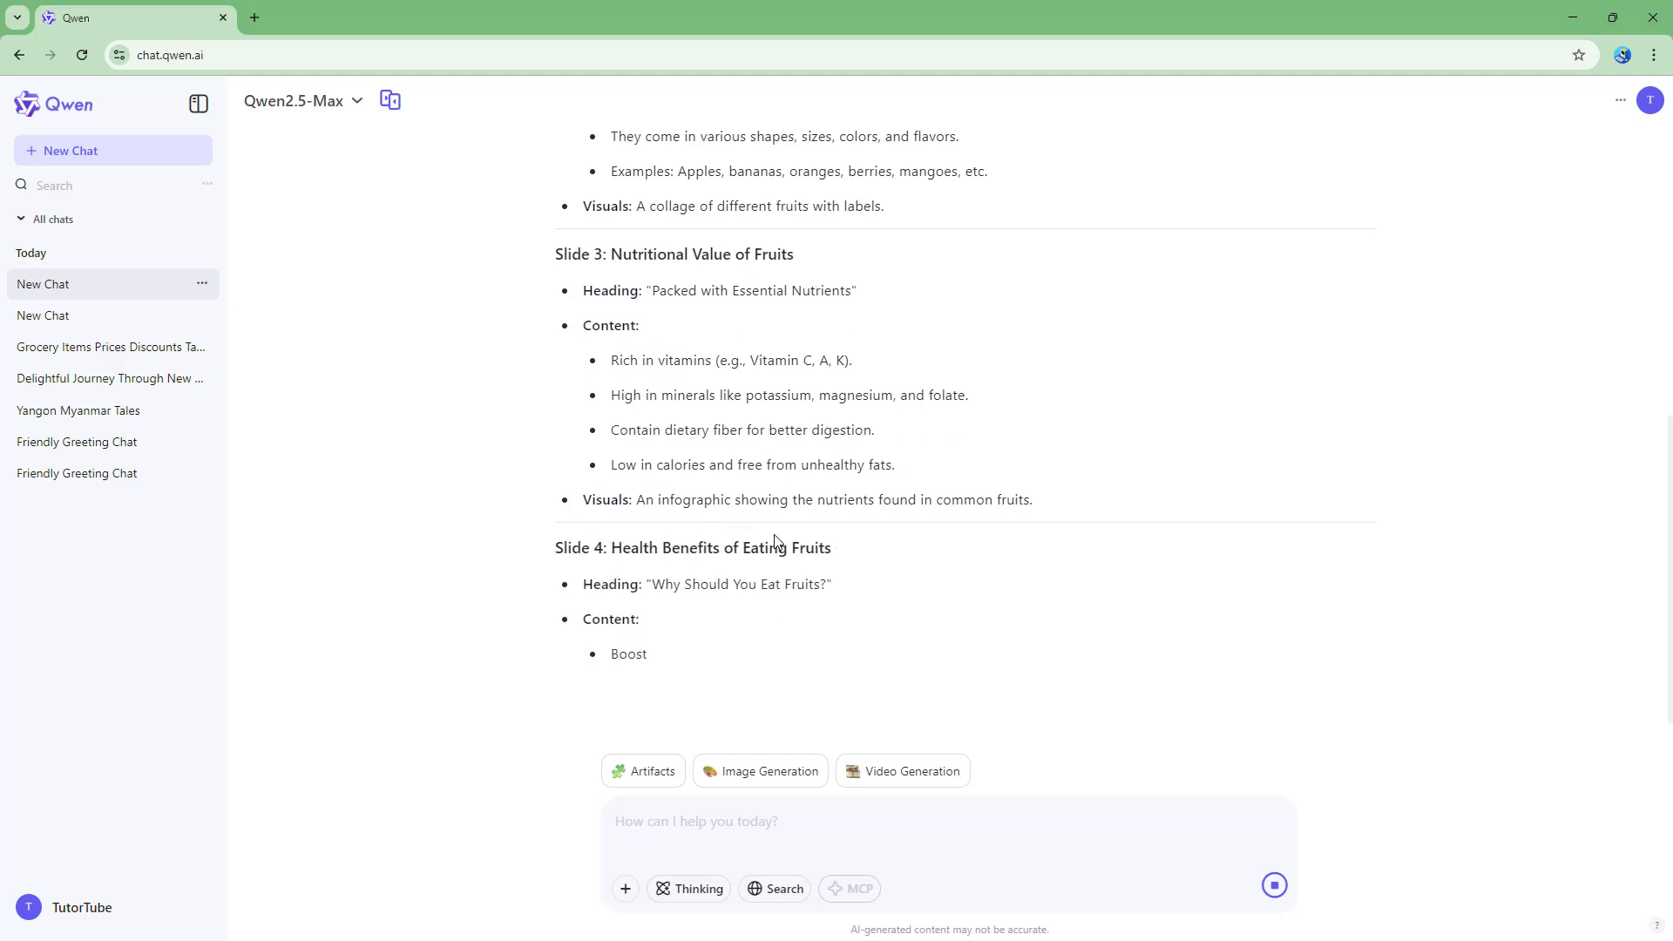
scroll(773, 544, up, 7)
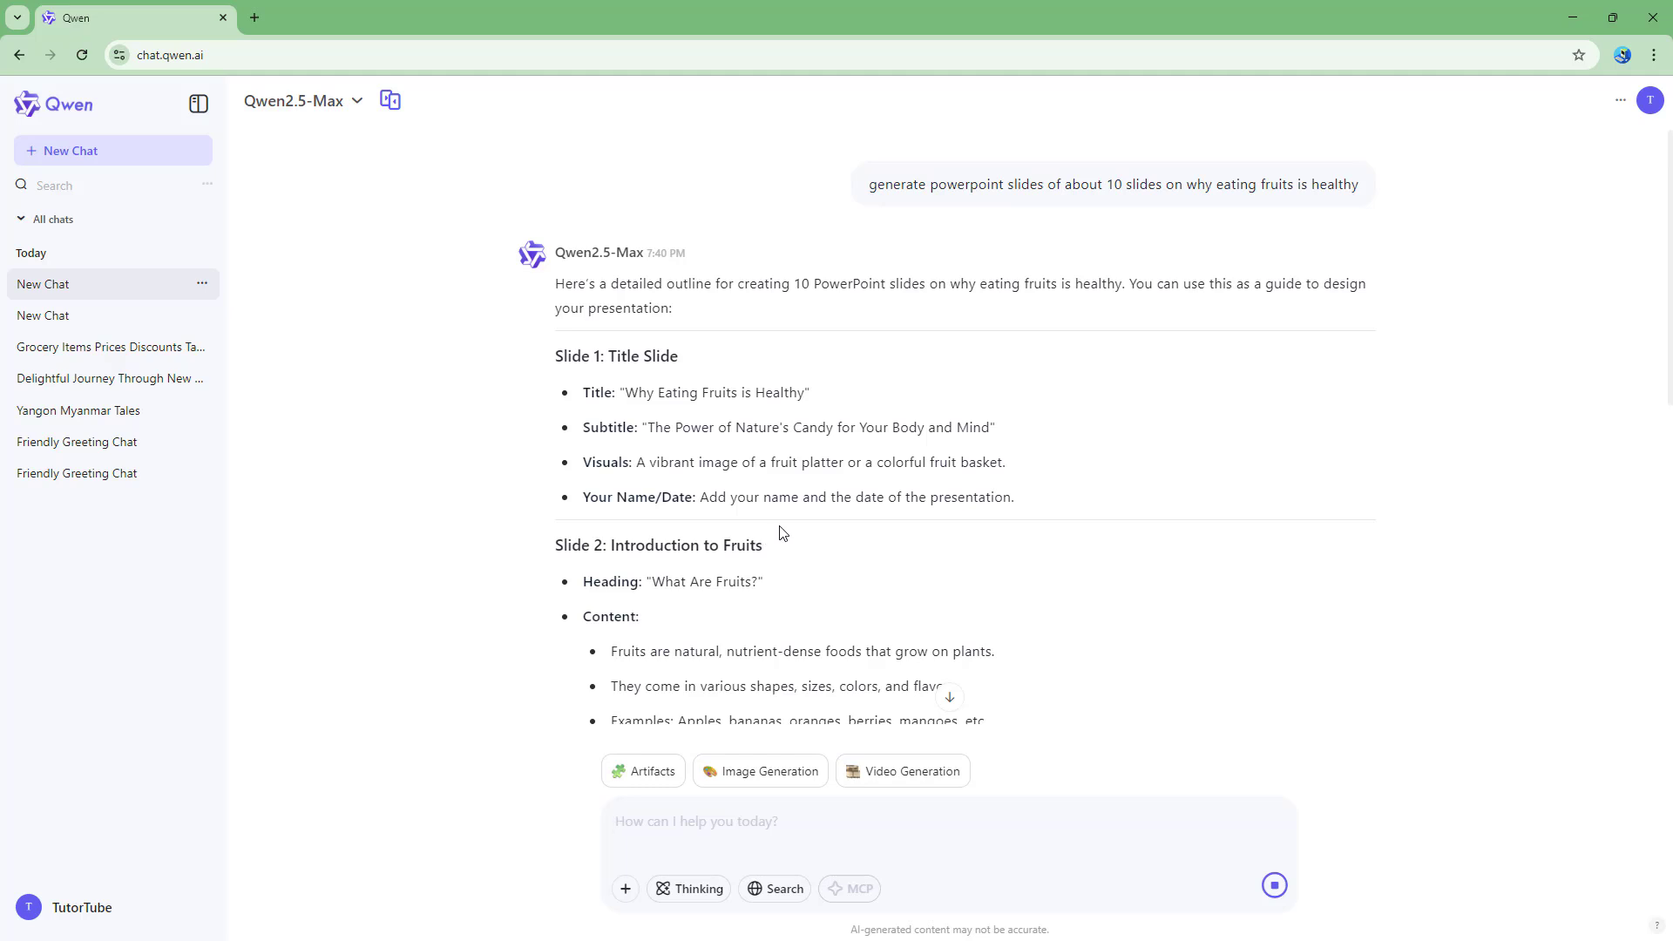
scroll(780, 534, down, 11)
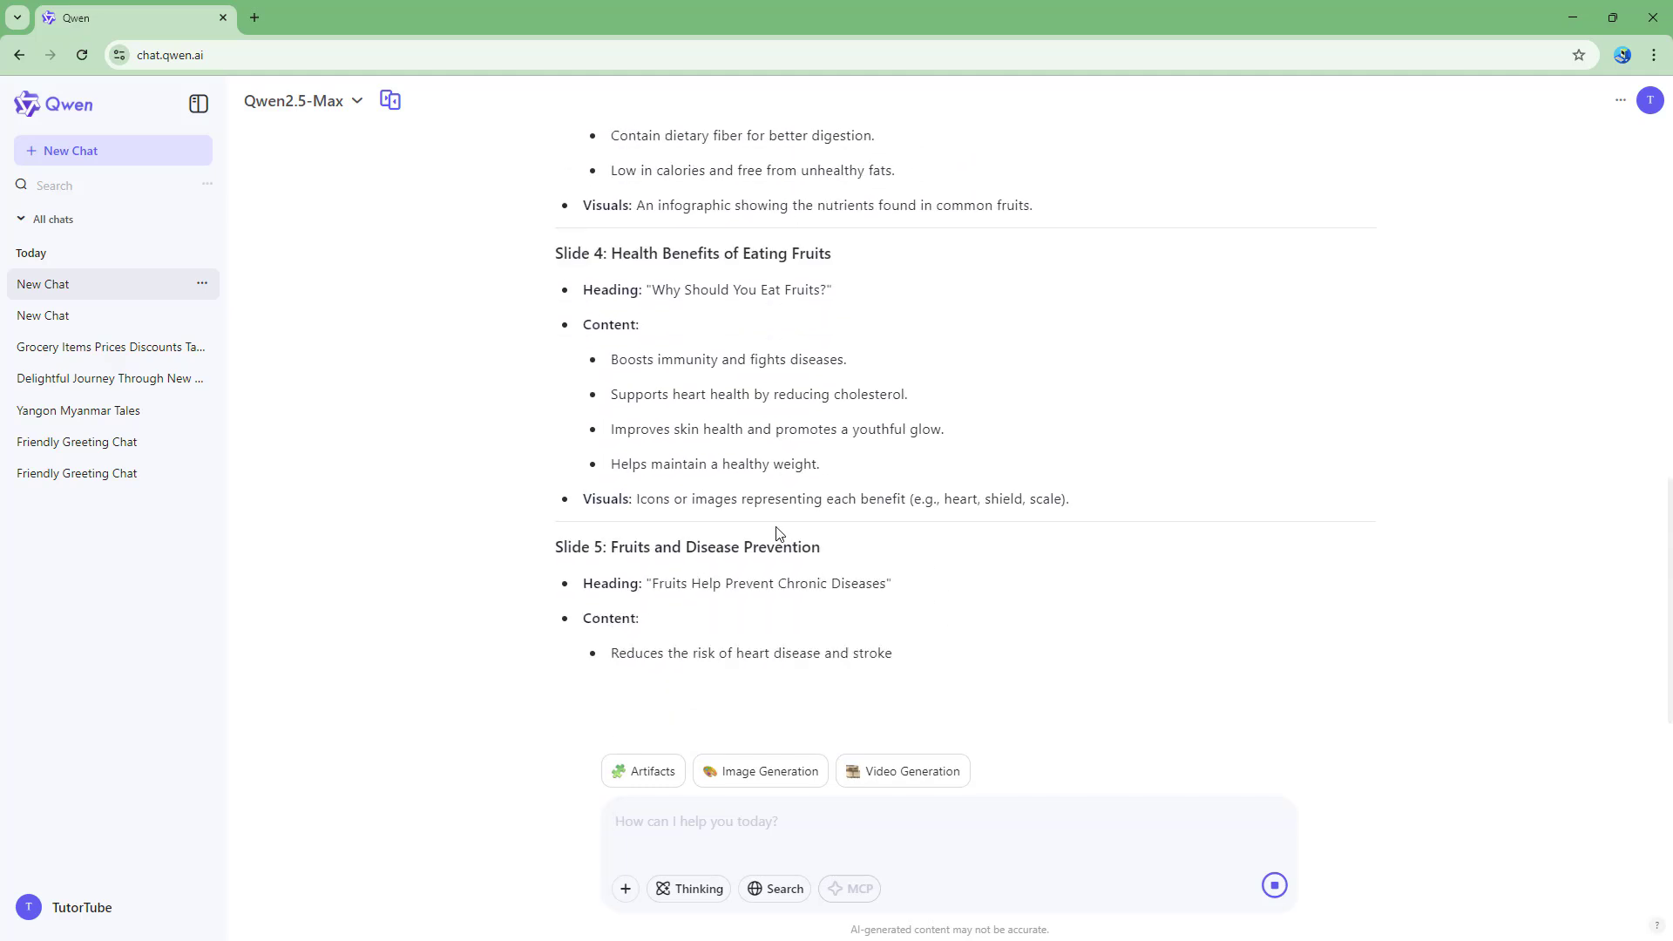
scroll(777, 528, up, 10)
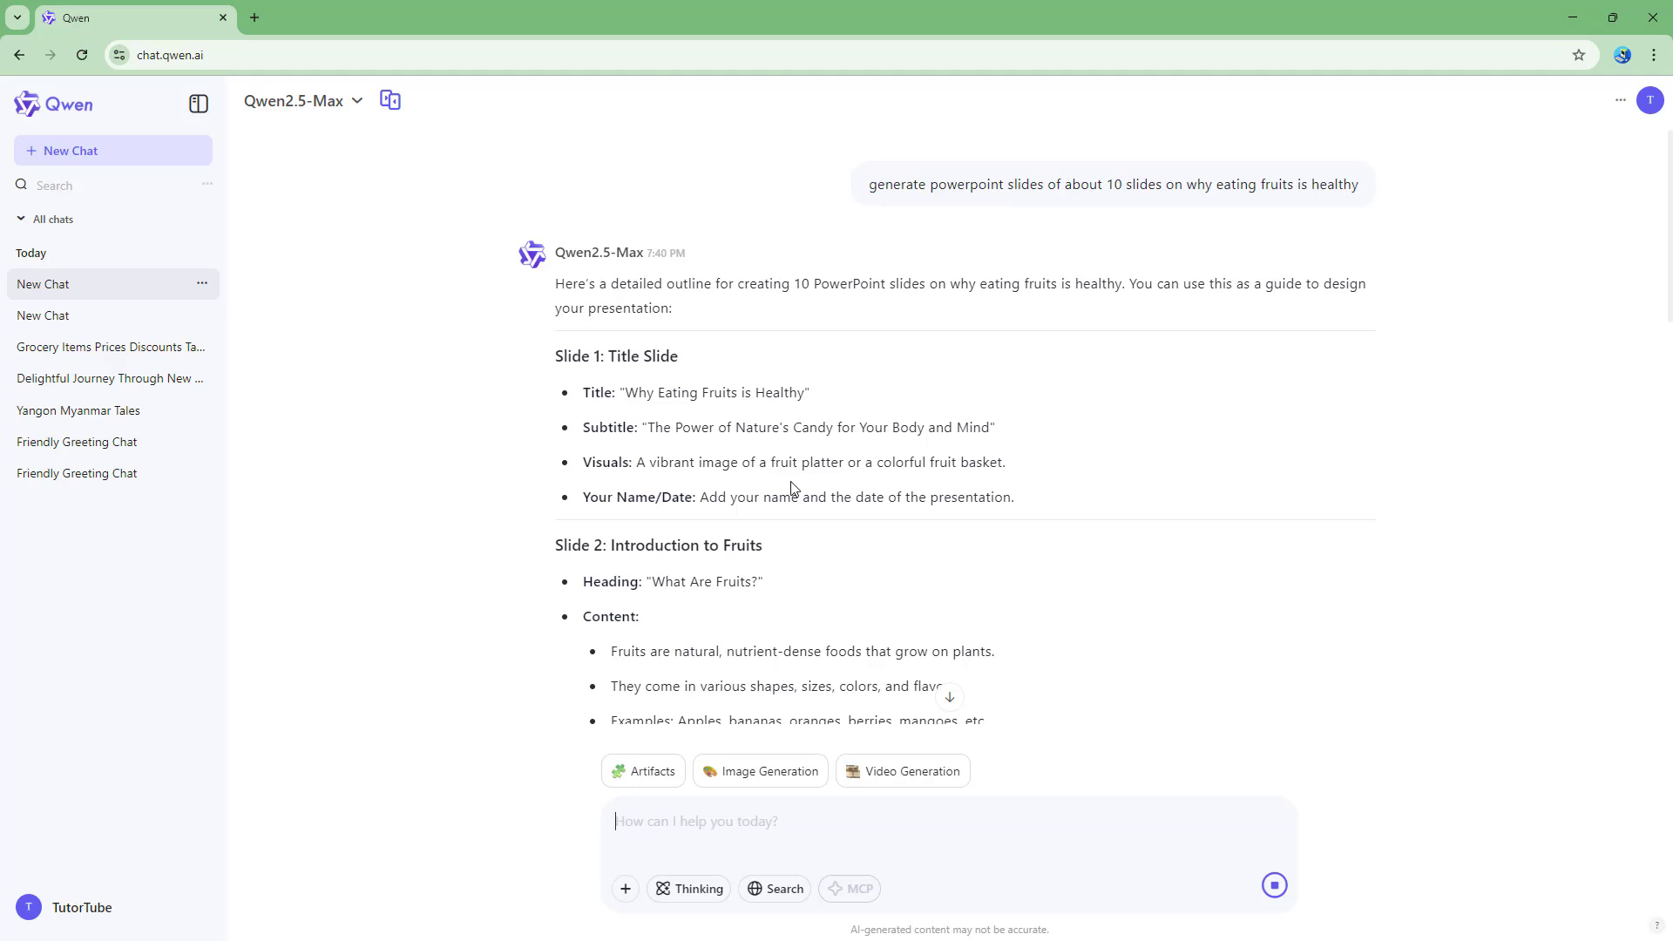
scroll(794, 489, down, 15)
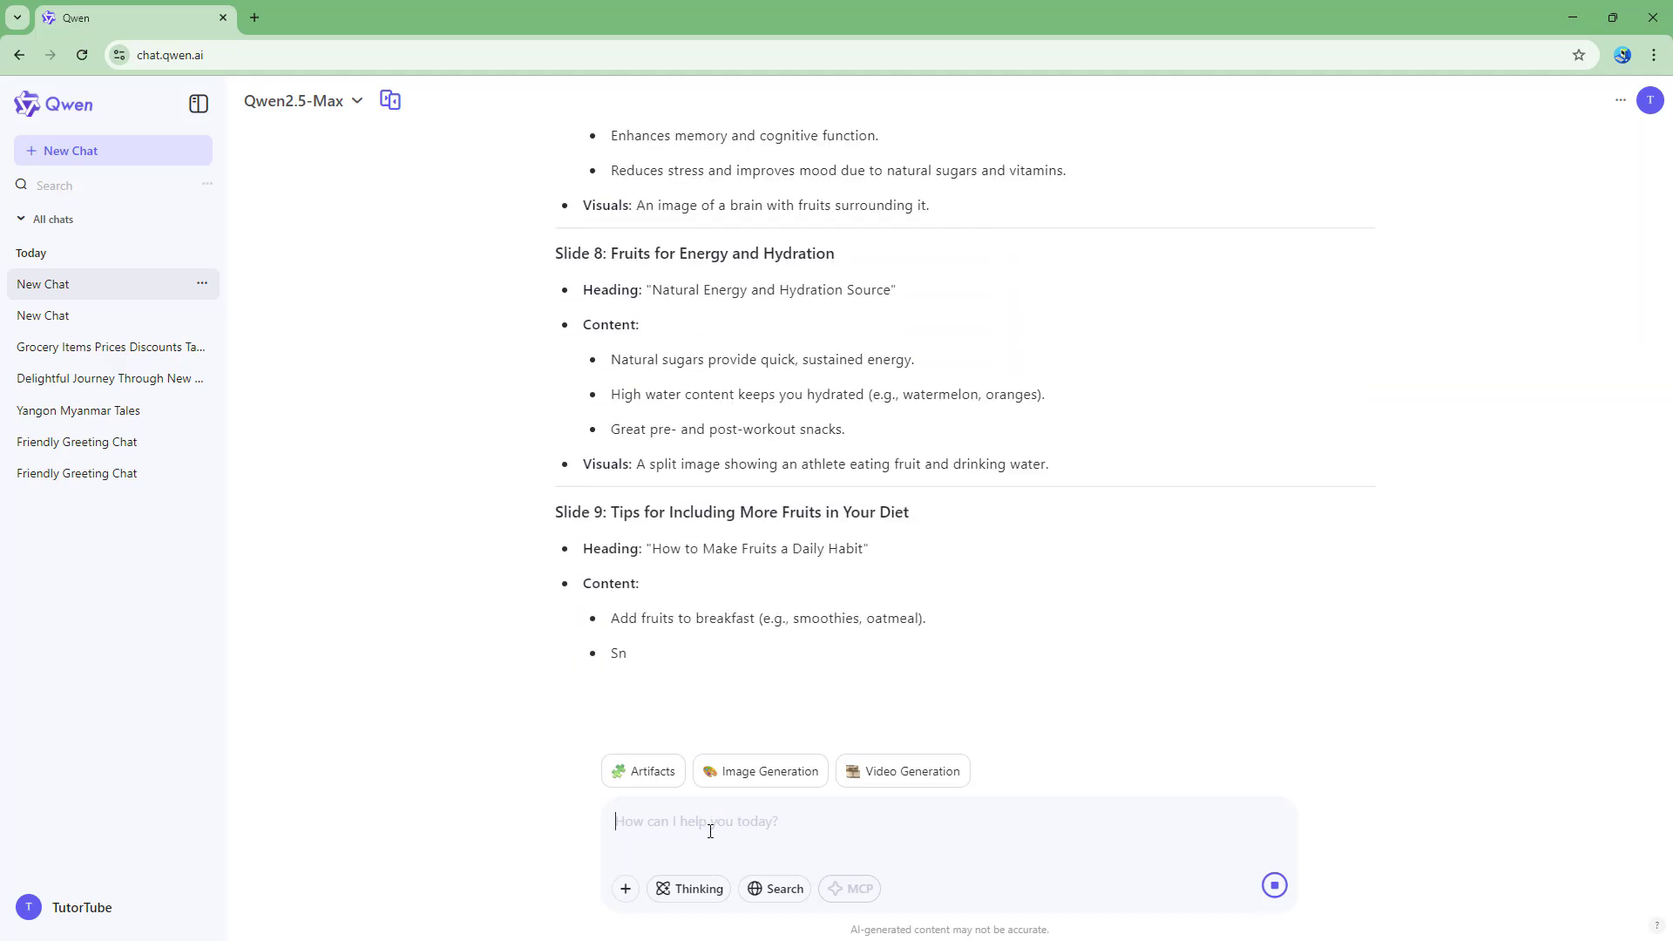
- Write a follow-up asking for a VB script 'as a Module' to build these slides in PowerPoint
text(for thes)
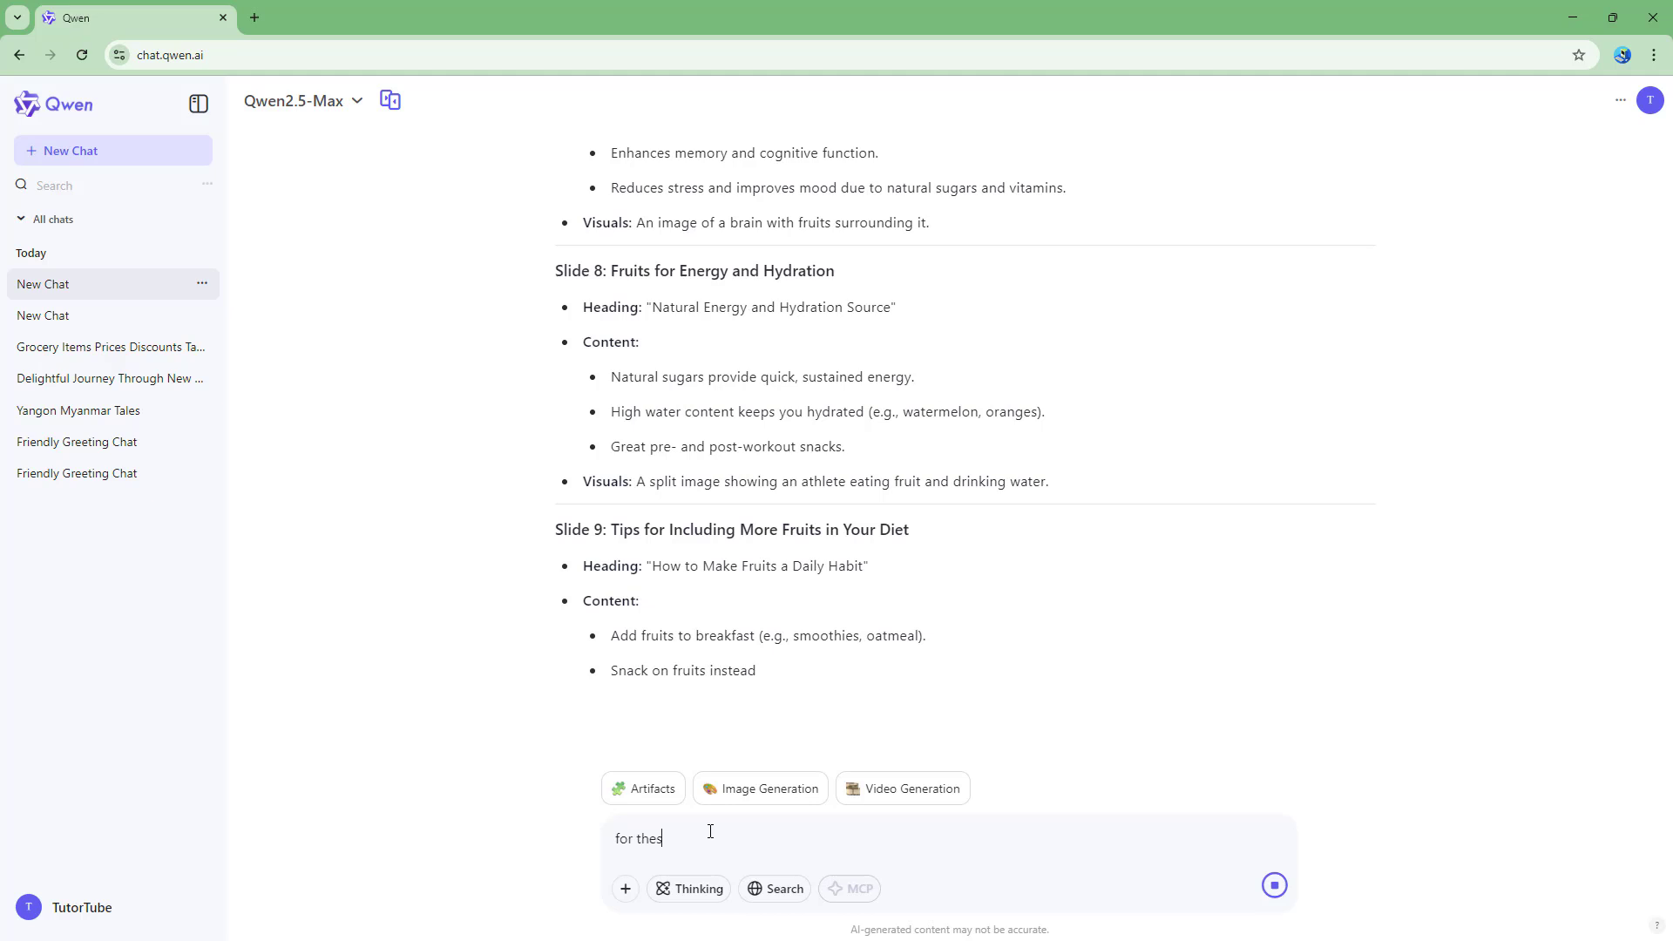
text(e contents that you)
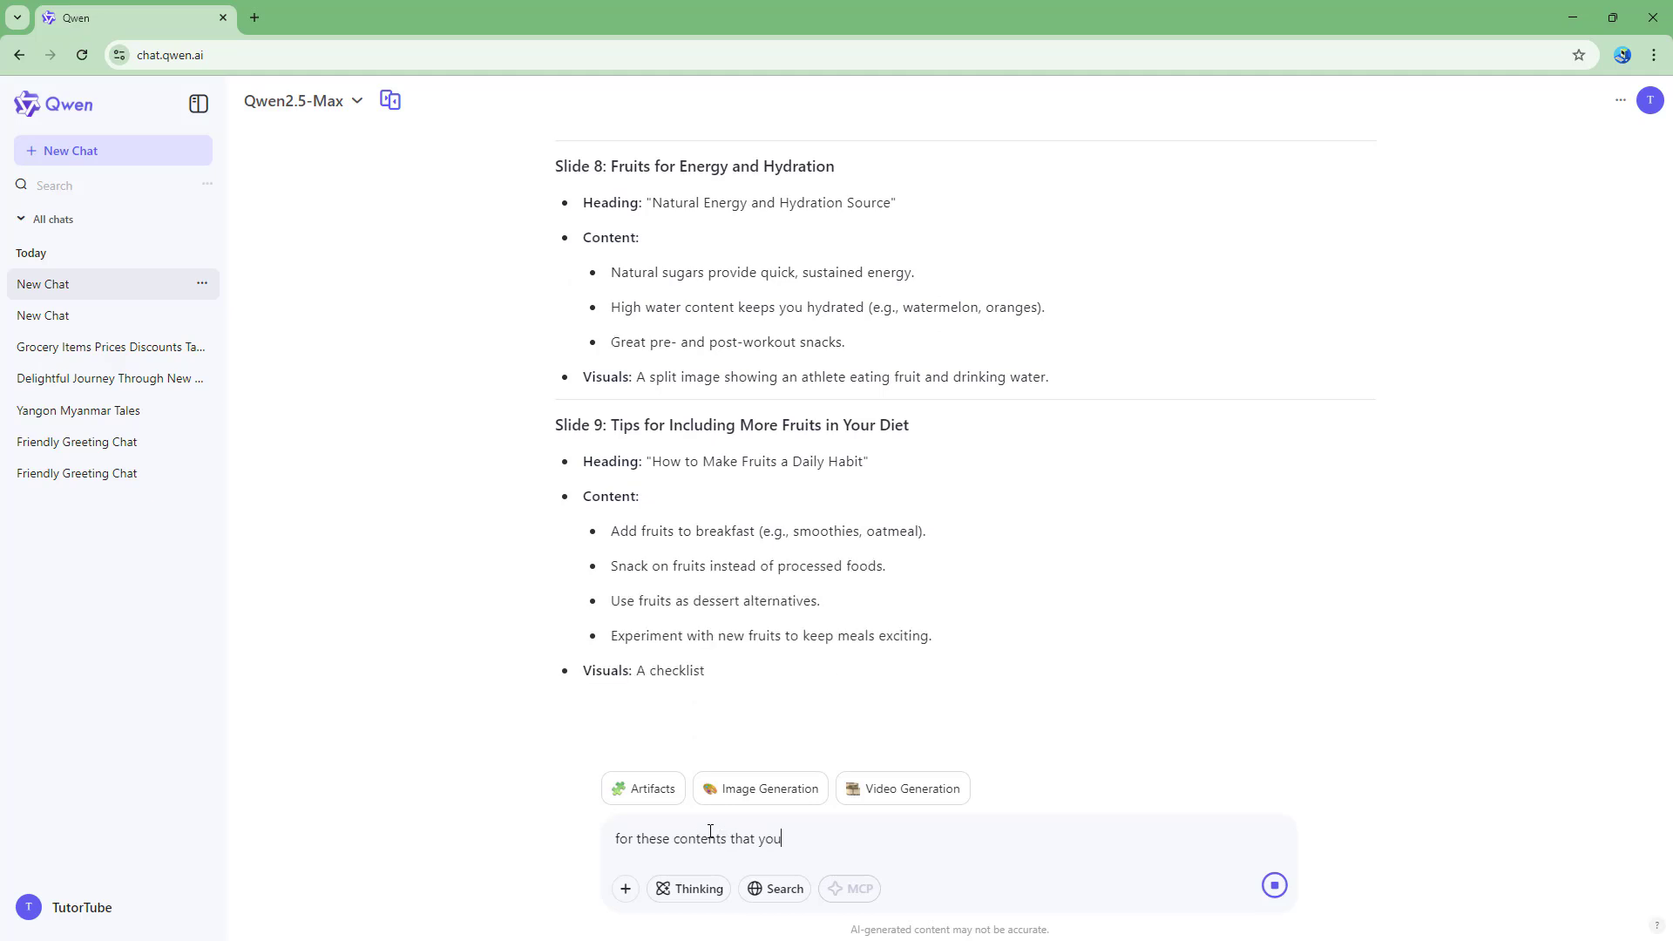
text( generated, )
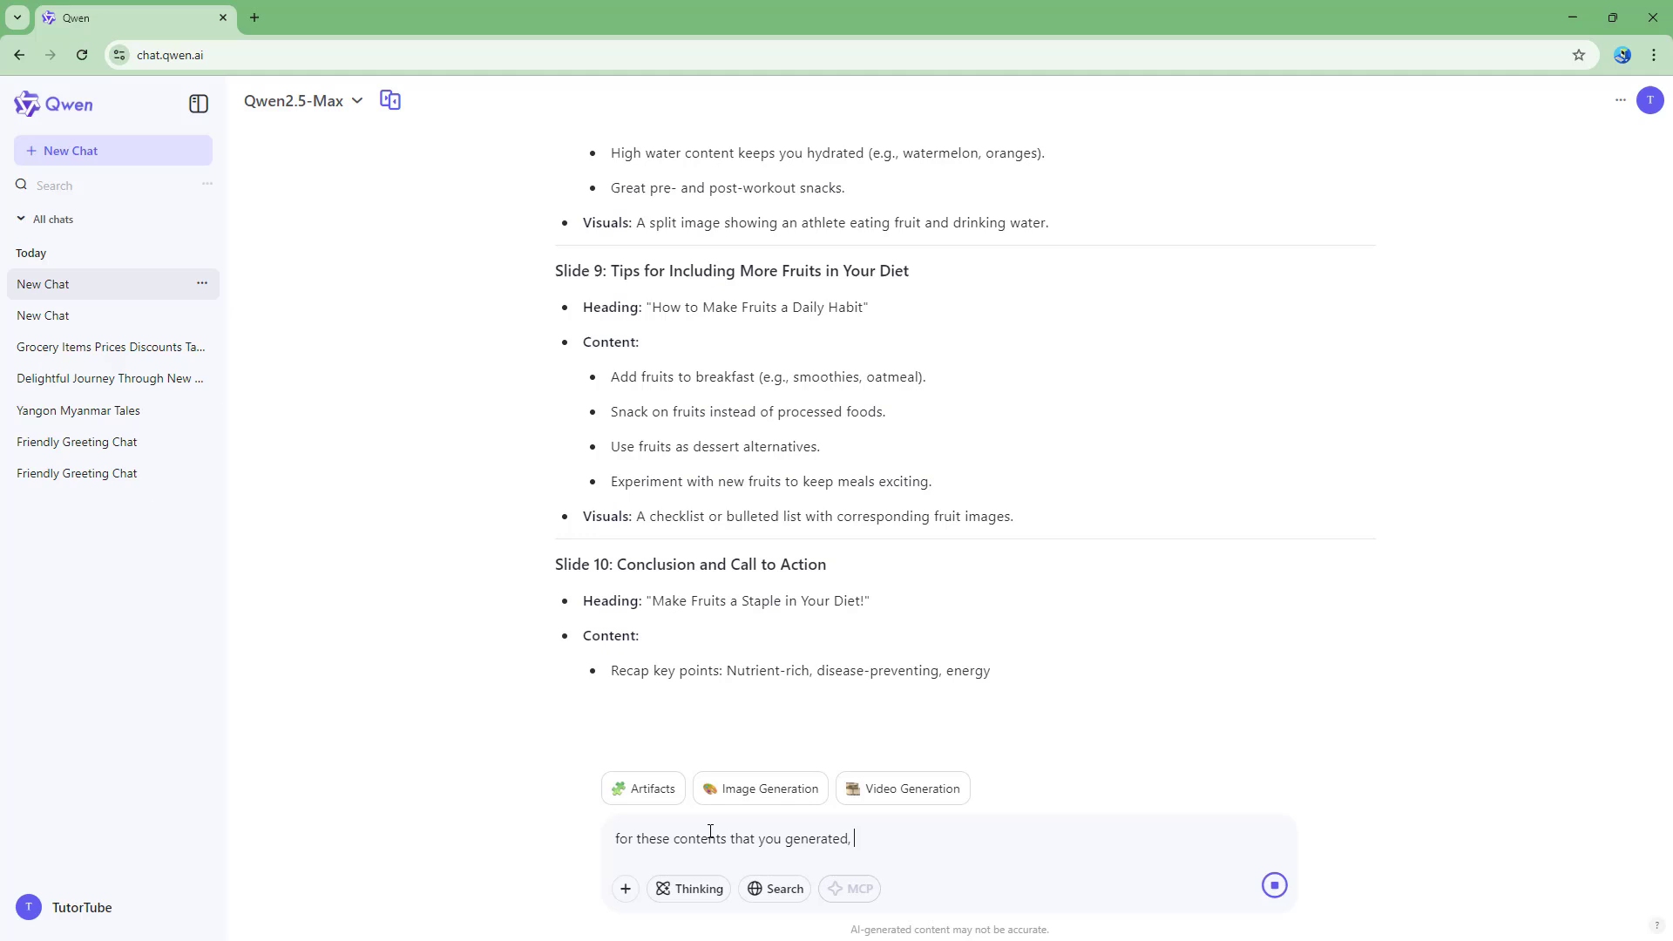
text(generate a)
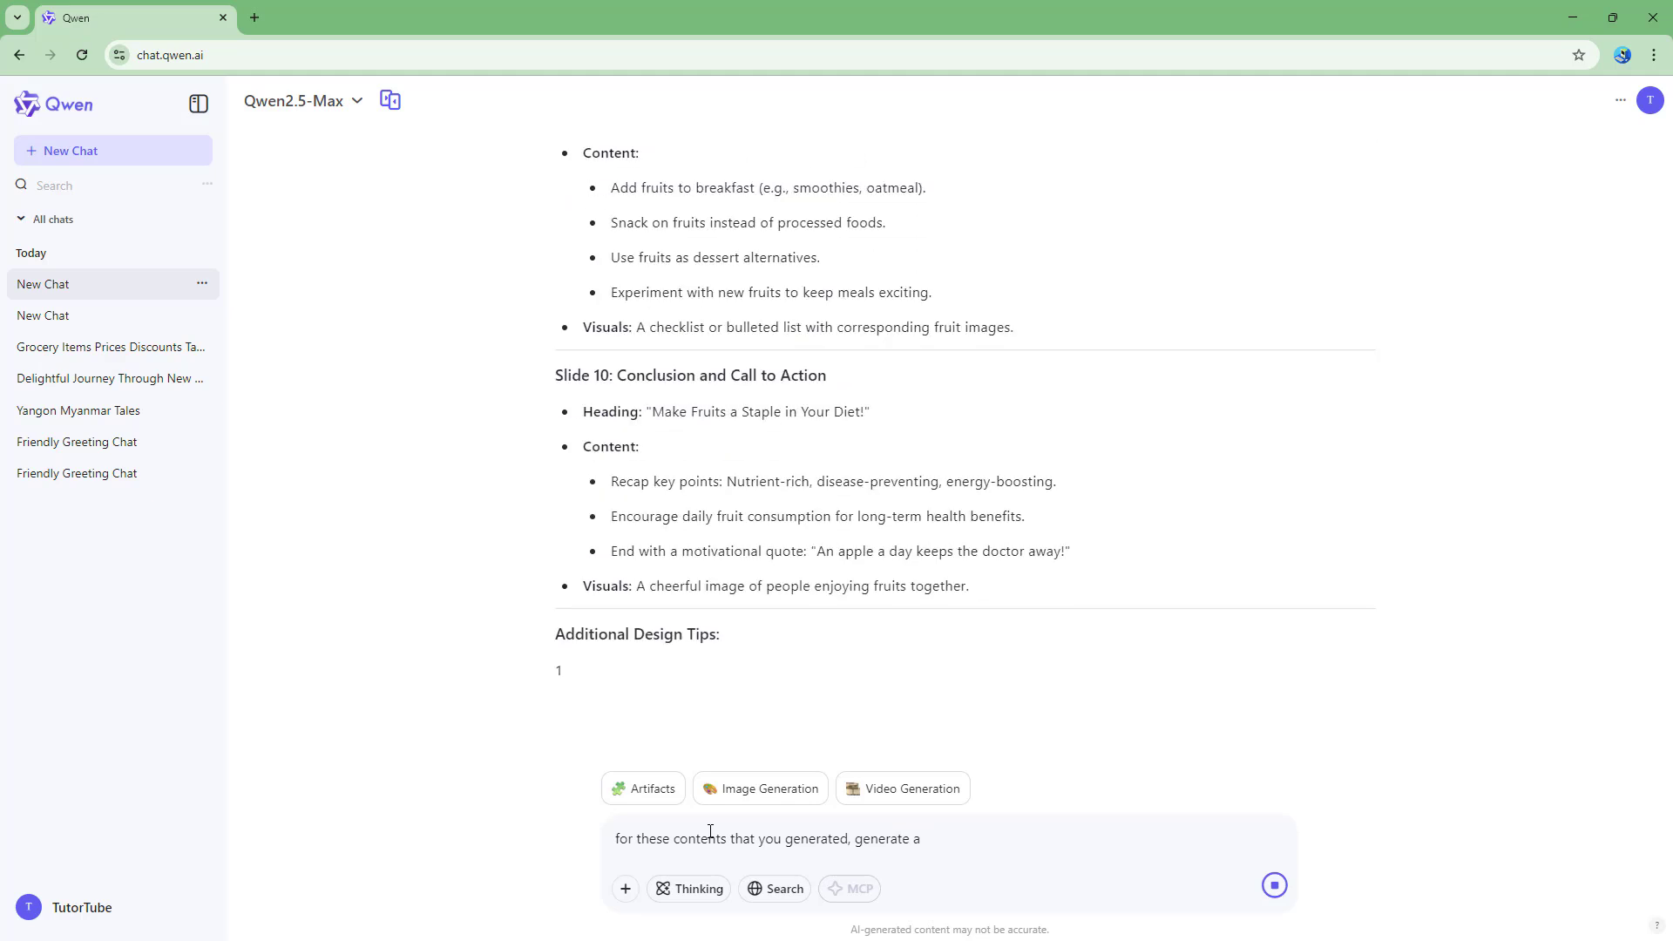
text( VB sc)
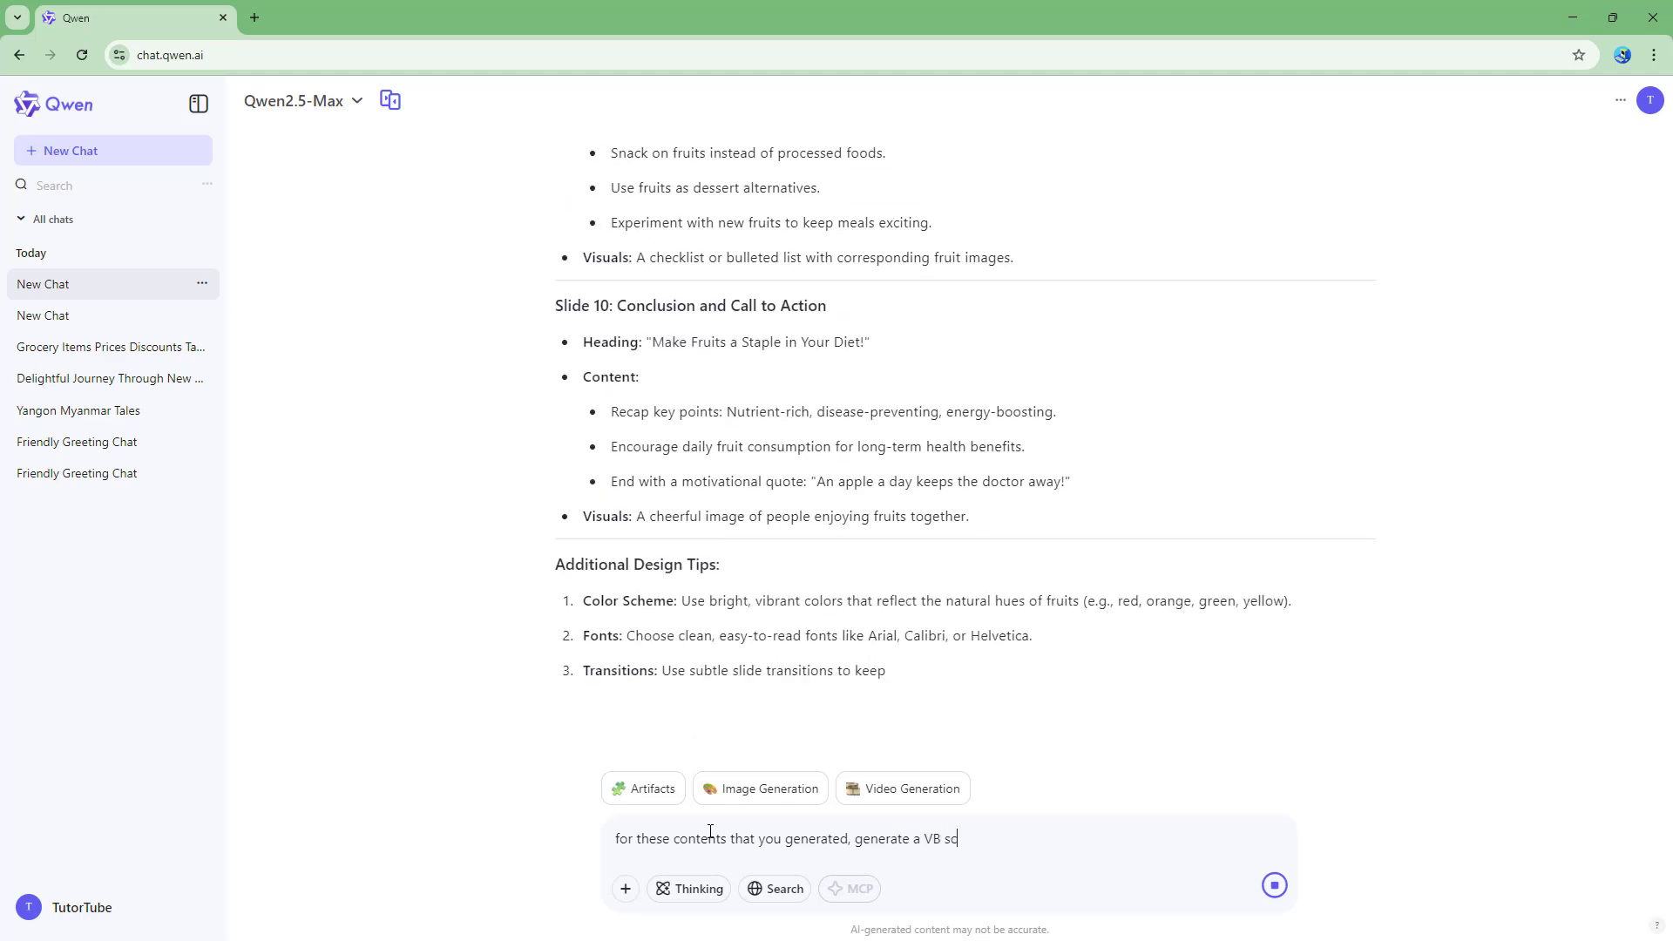
text(ript that i can )
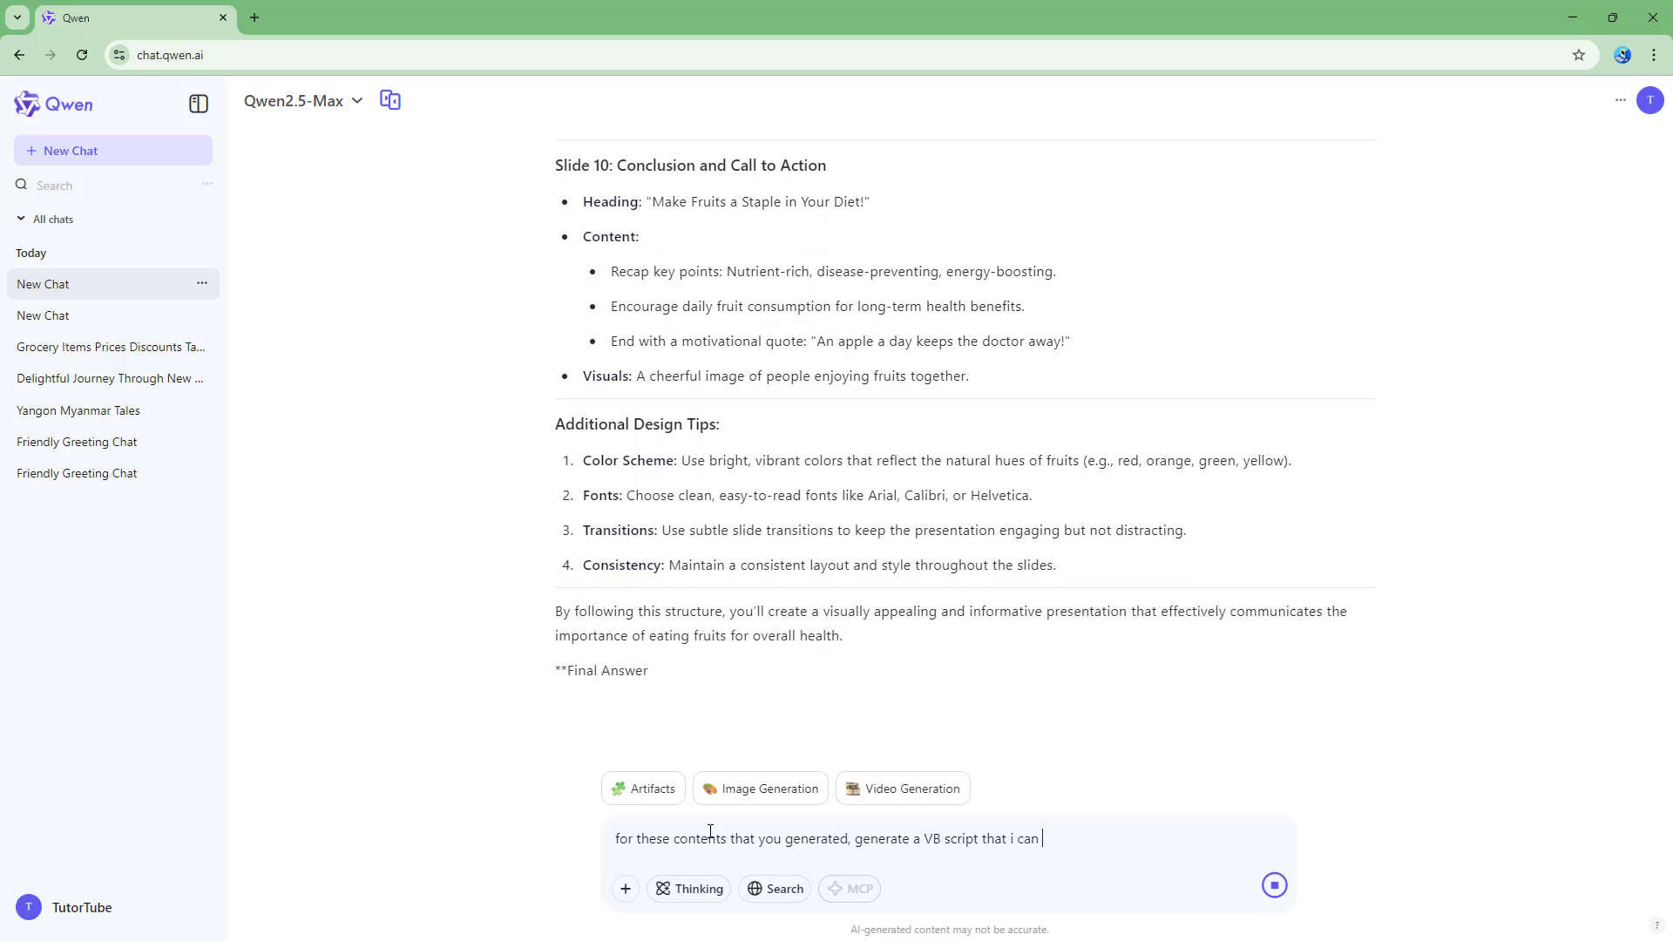
text(run in mi)
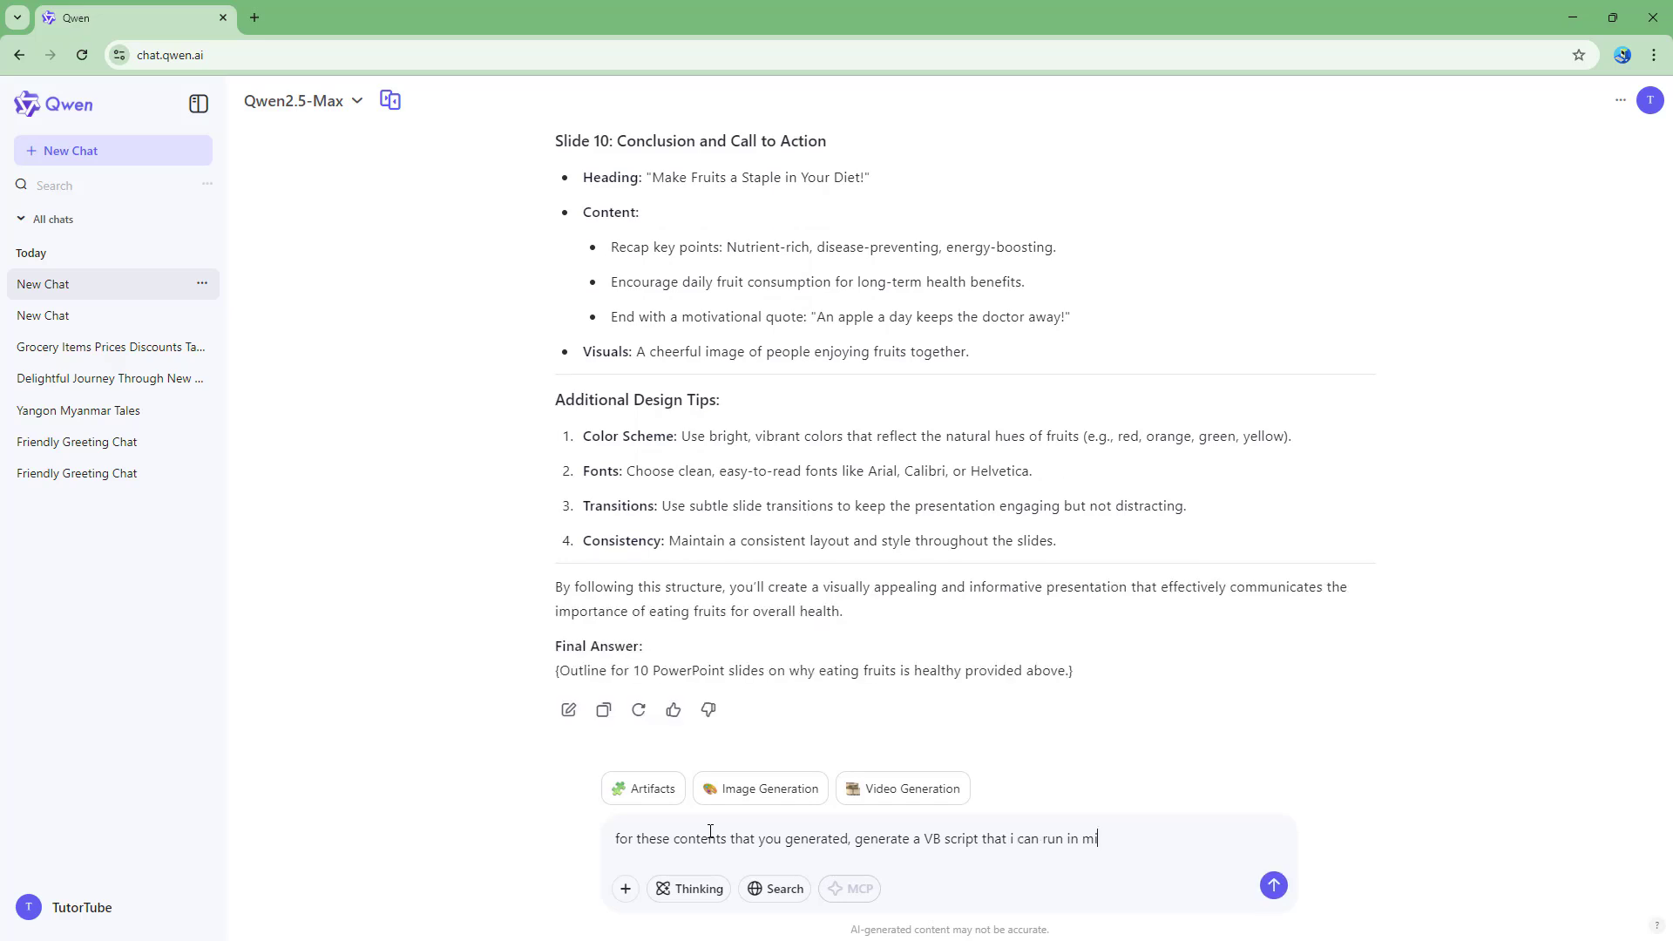
text(crosoft powerp)
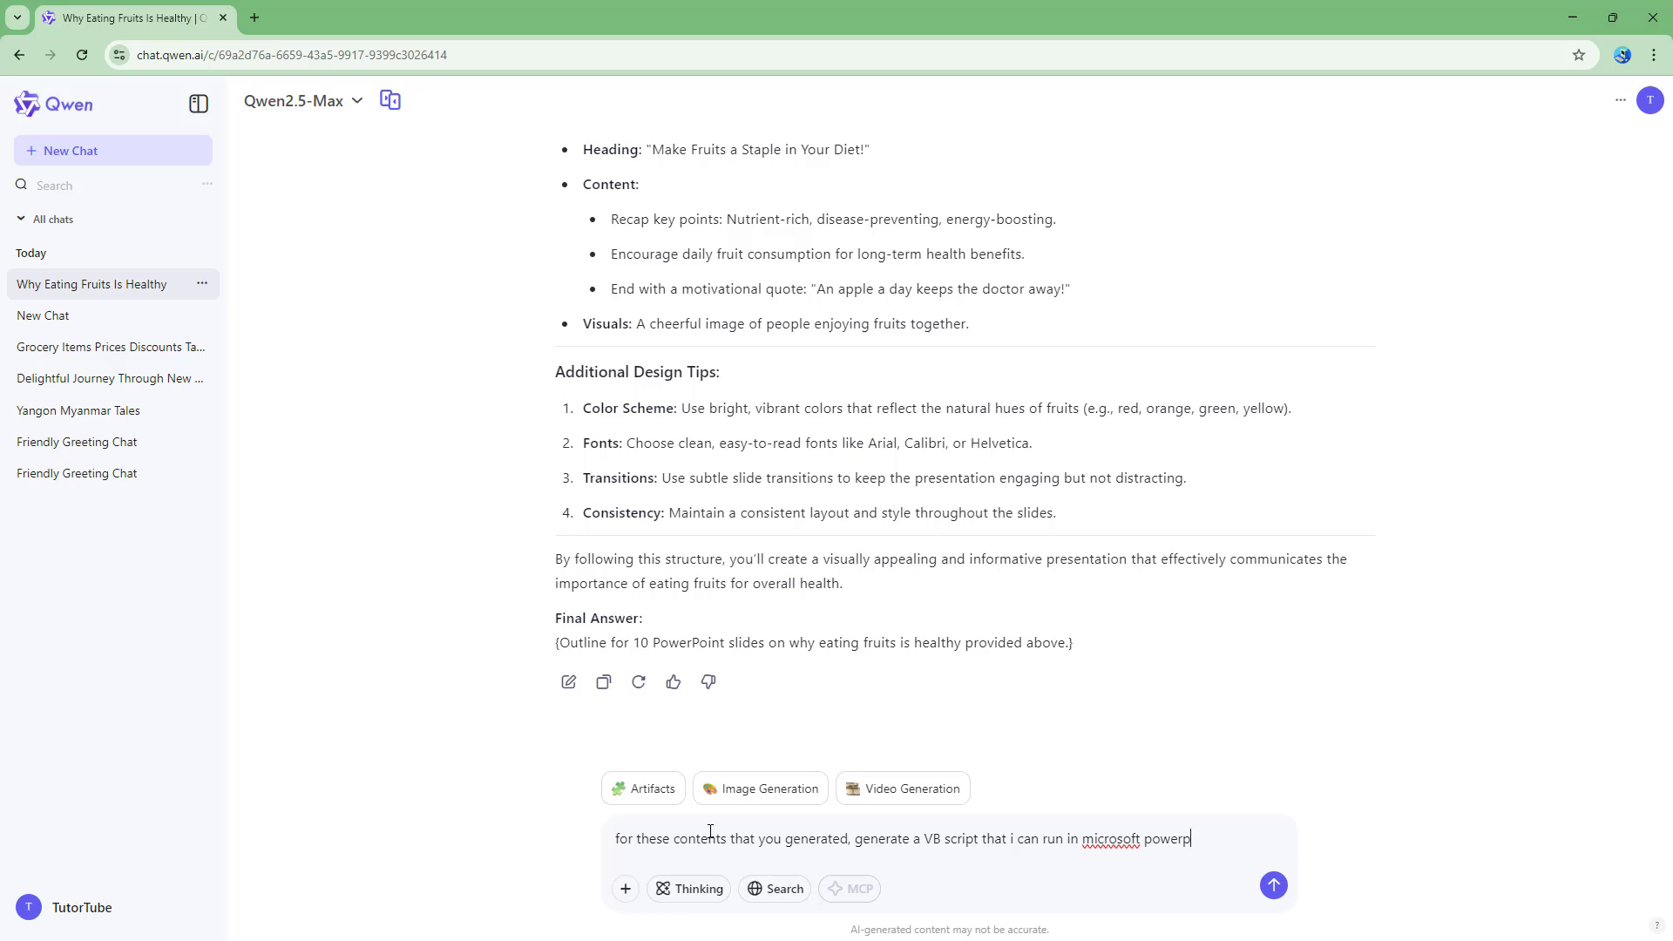
text(oint to generates slides)
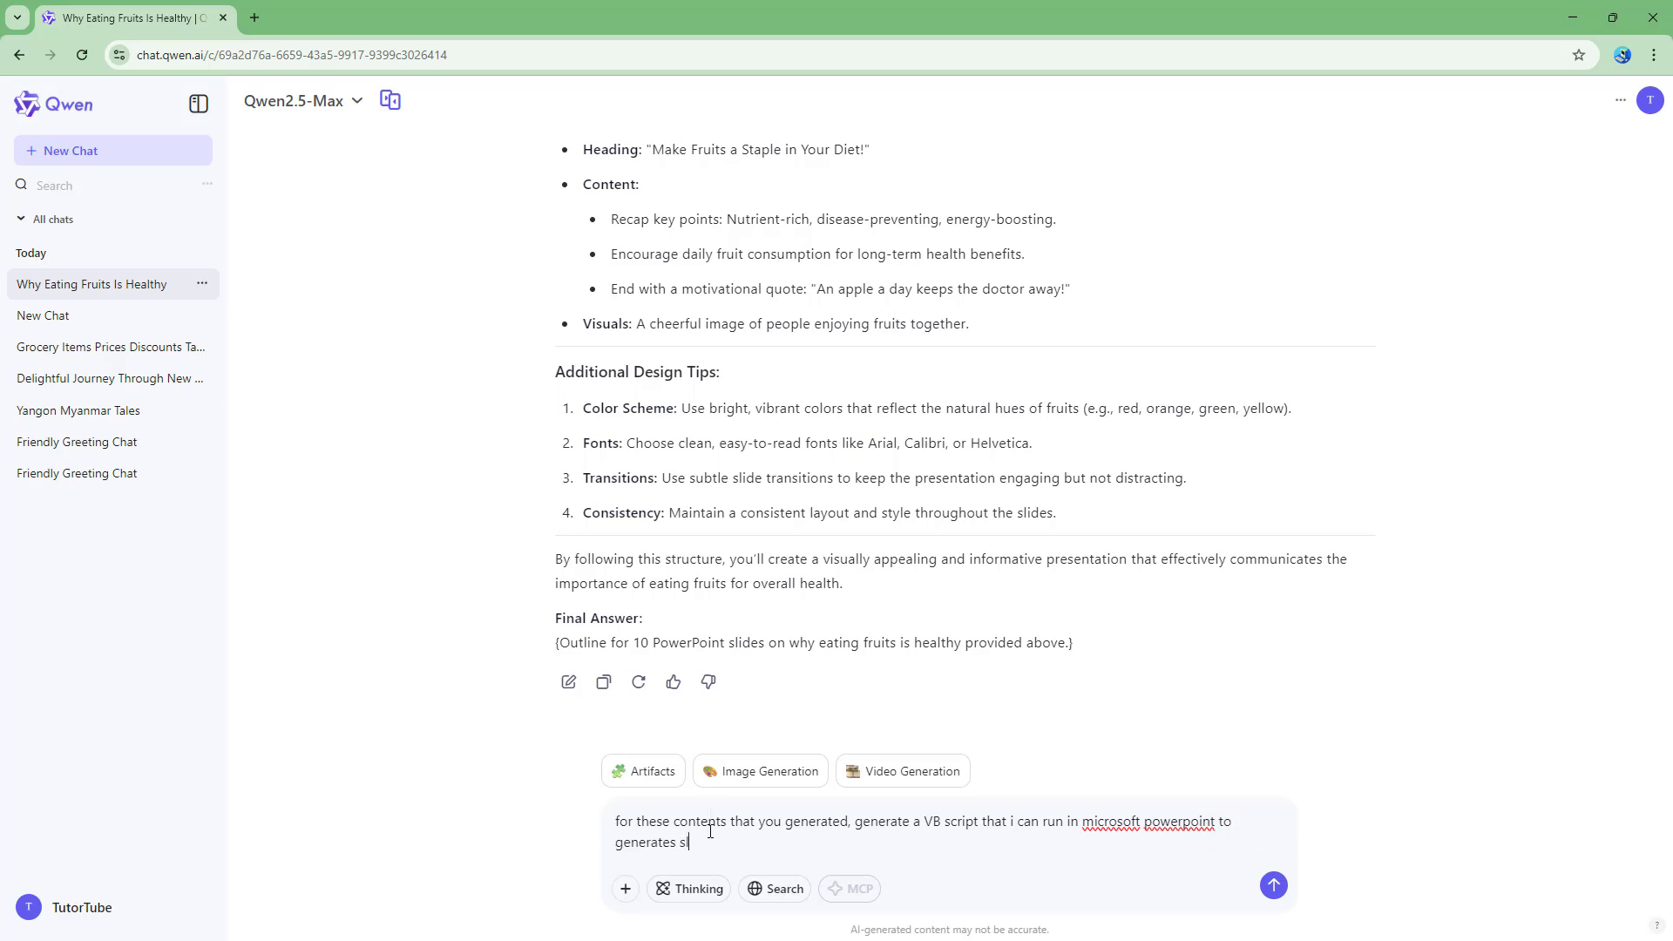
click(985, 825)
text(as a Module)
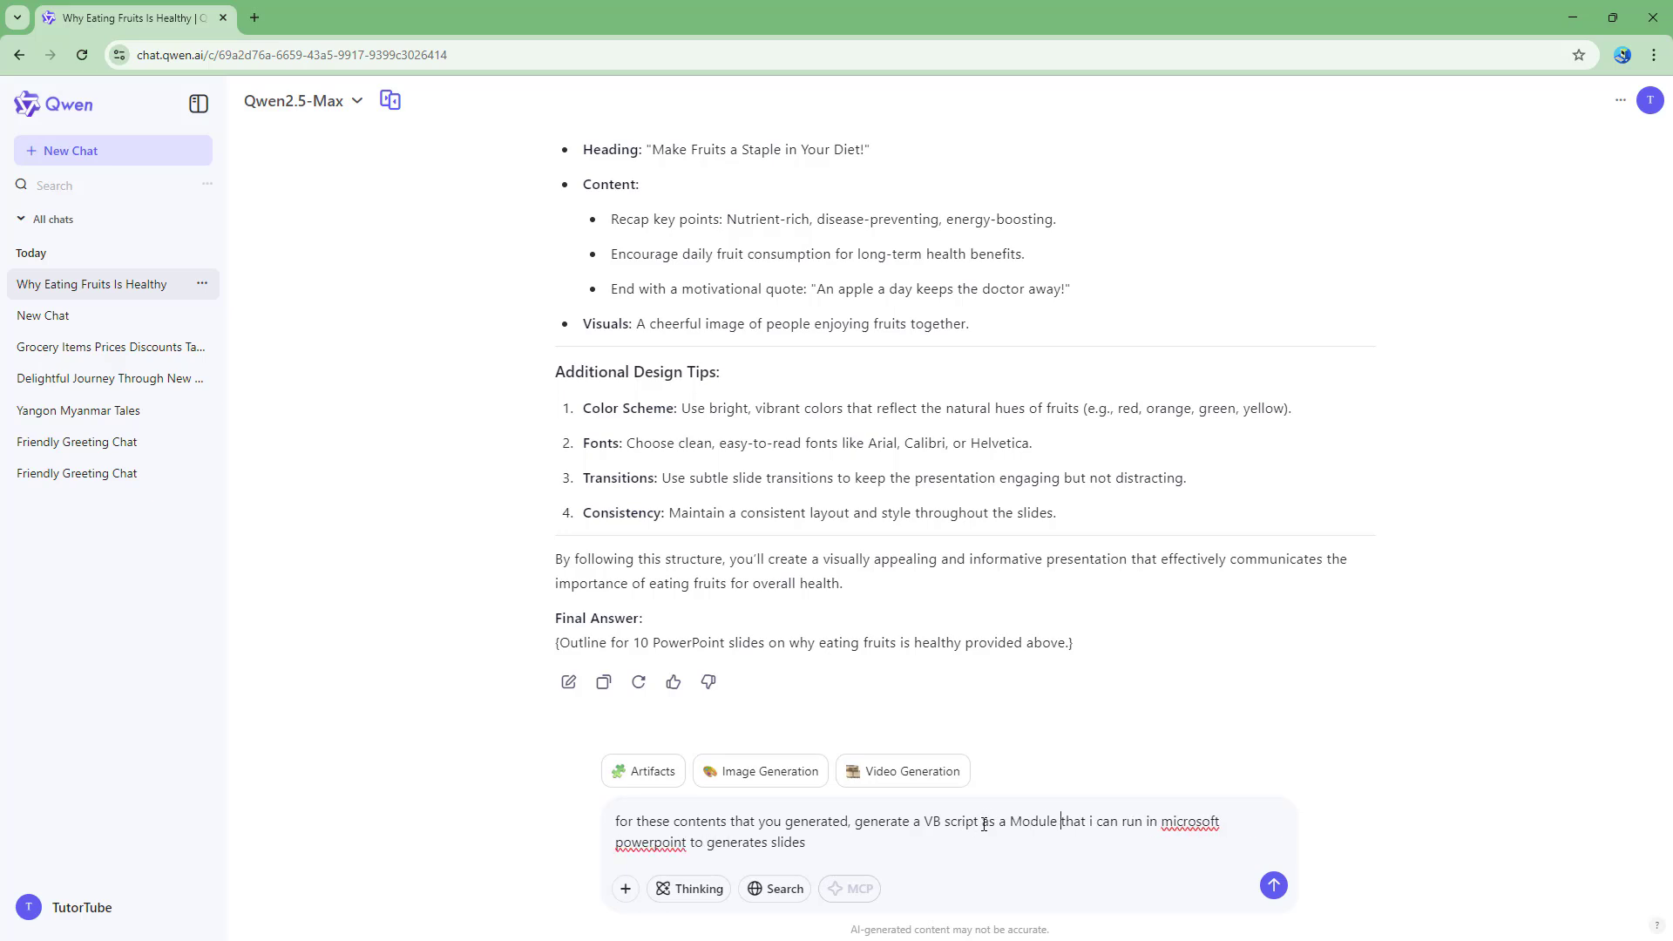
drag(926, 821, 1059, 821)
click(892, 863)
- Send the VBA request and copy the finished 104-line macro from the code block
key(Return)
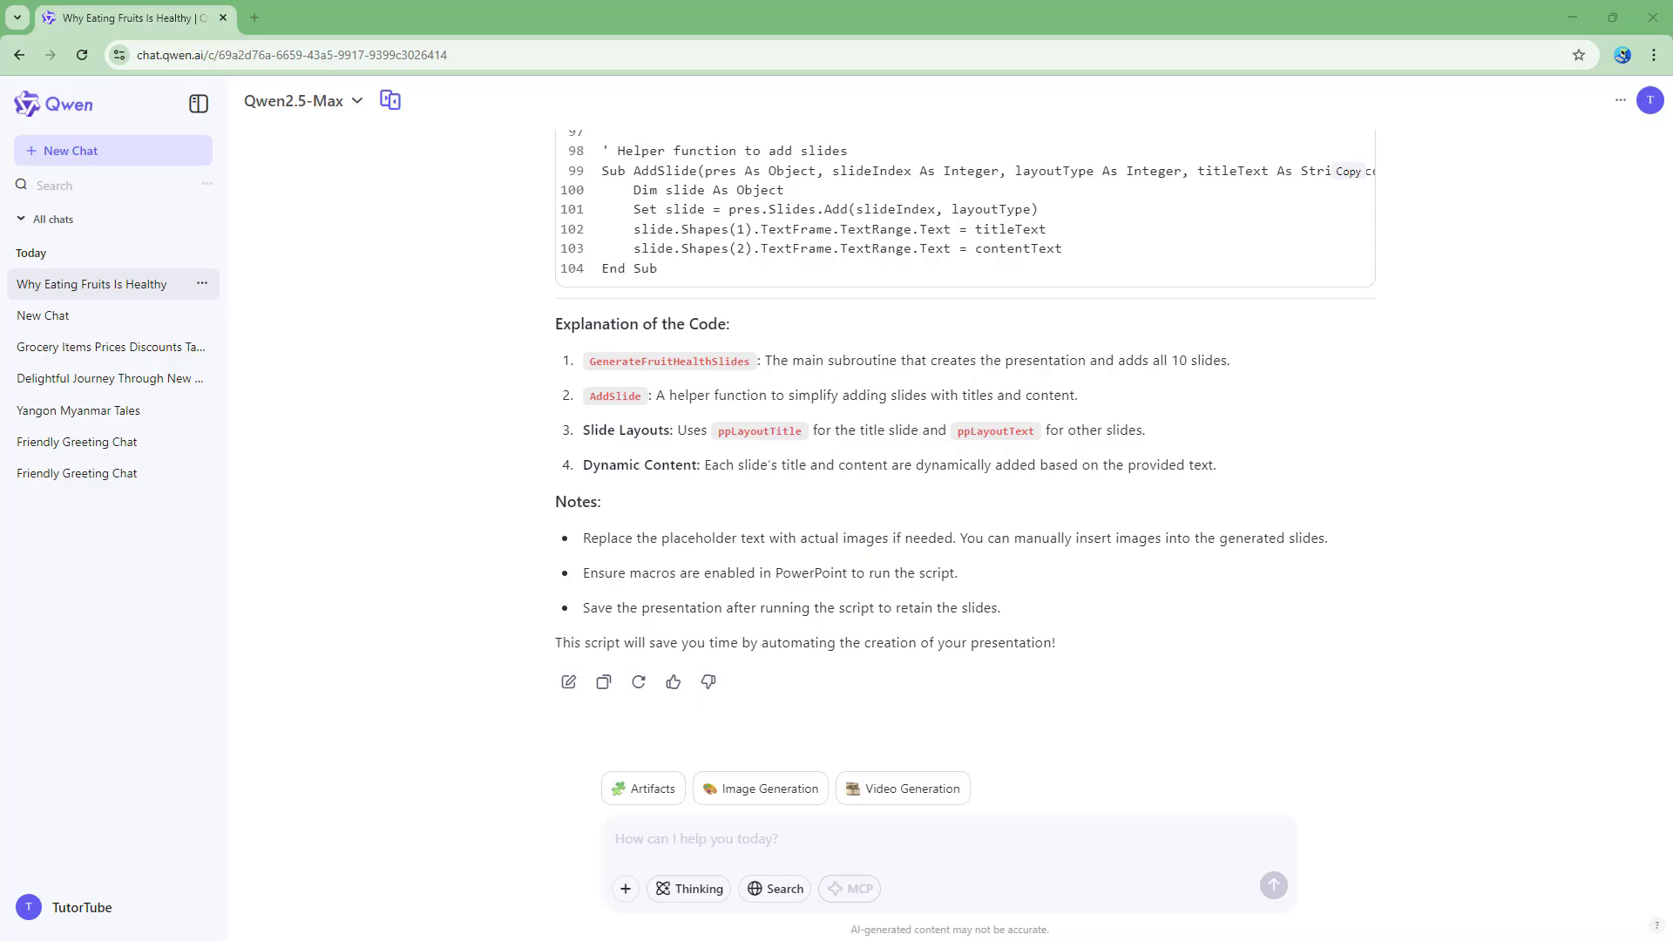
scroll(996, 557, up, 15)
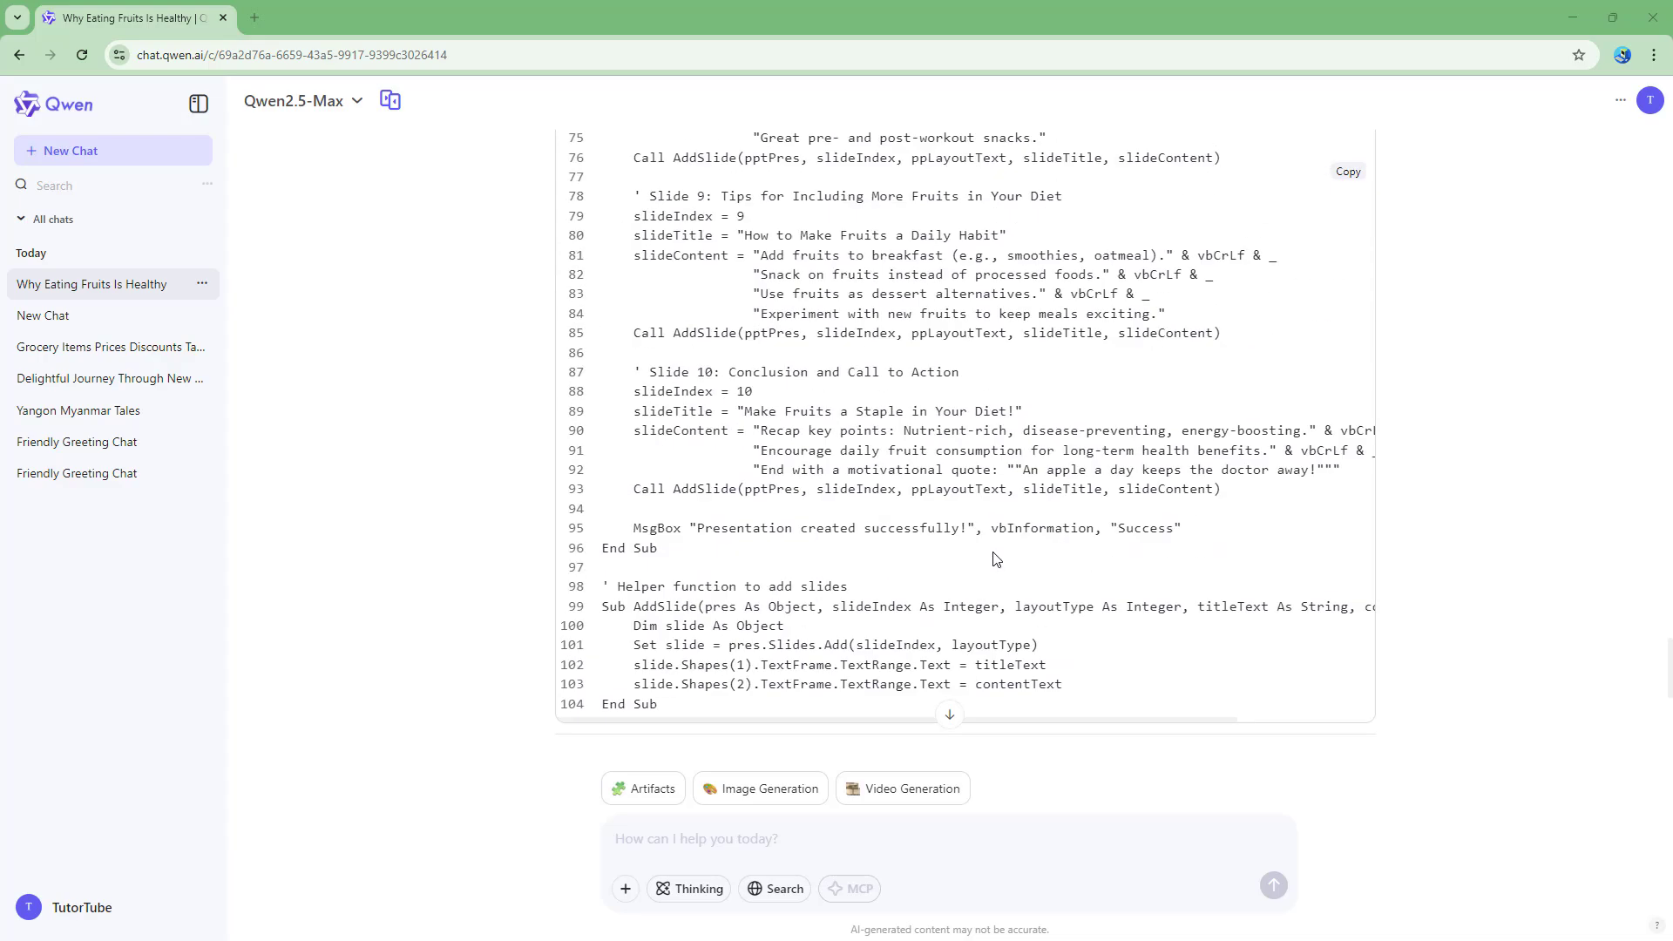
scroll(997, 558, down, 15)
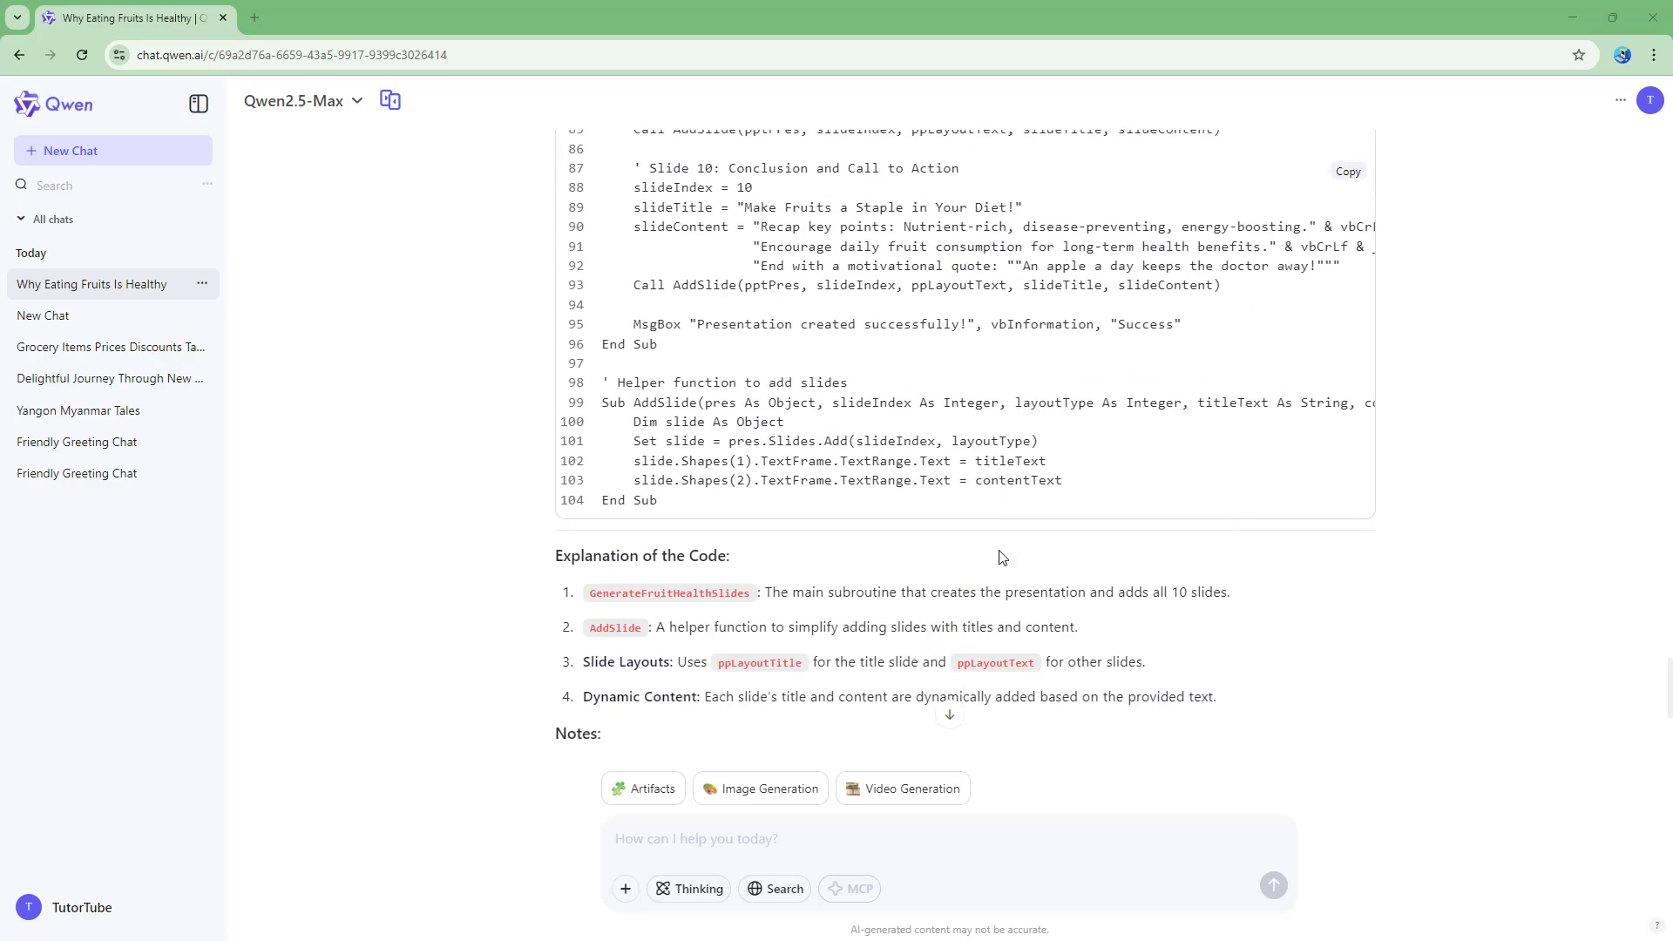
scroll(1401, 224, up, 2)
click(1353, 172)
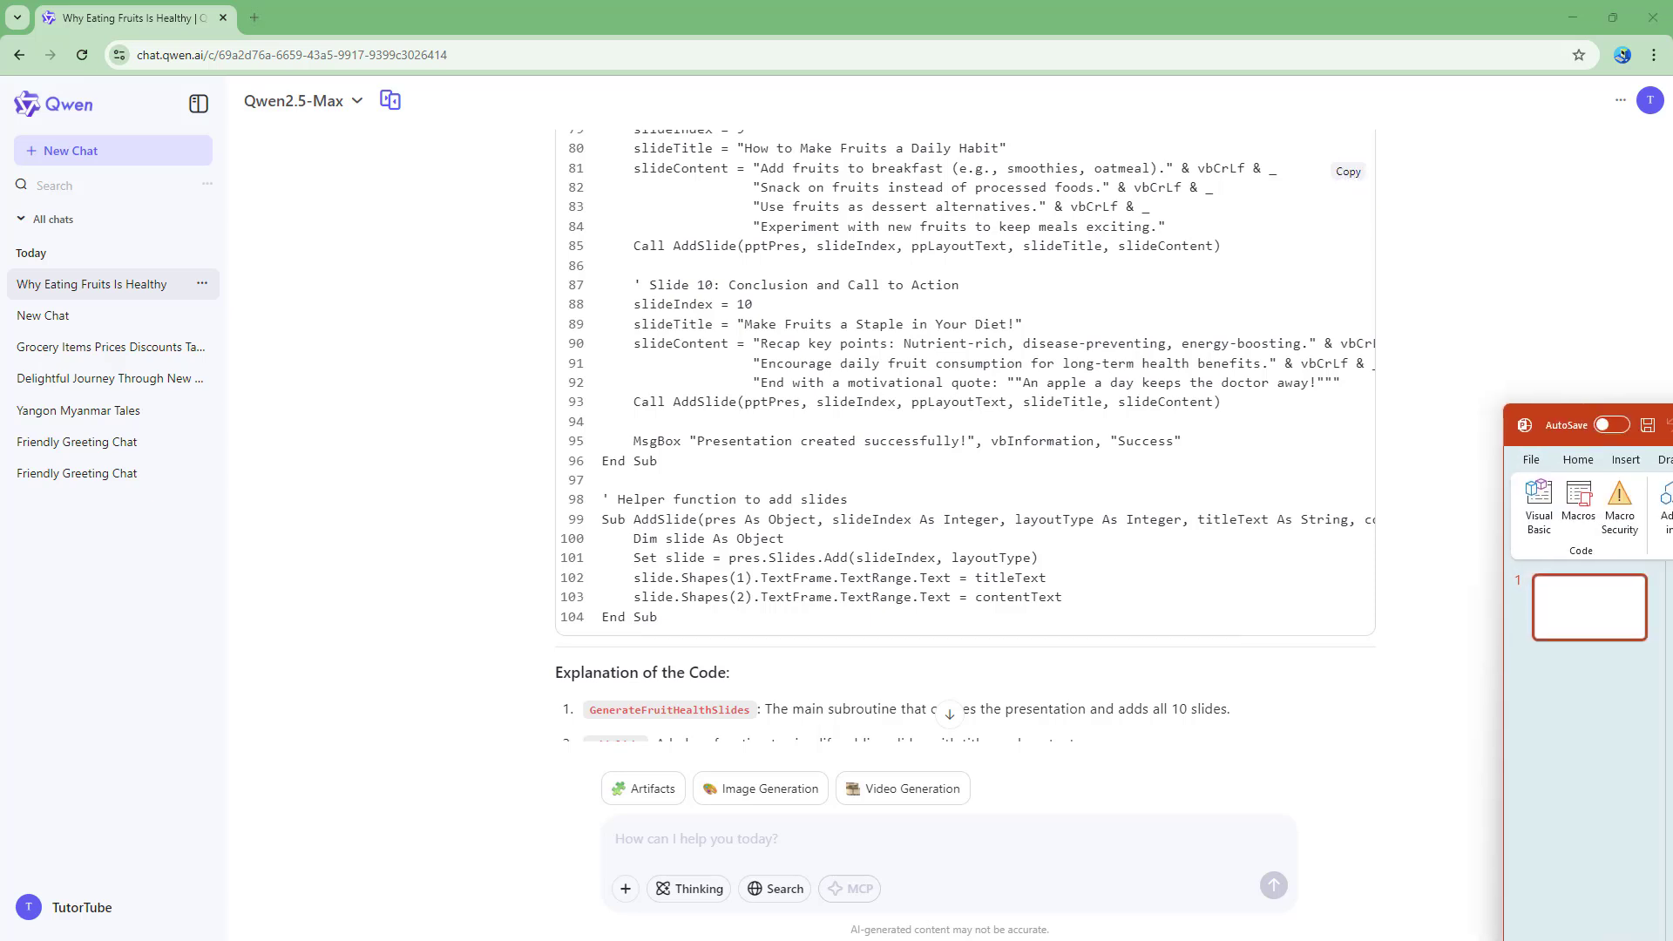
- Bring PowerPoint over the chat and confirm the Developer tab is enabled in Customise the Ribbon
drag(1672, 258, 1141, 191)
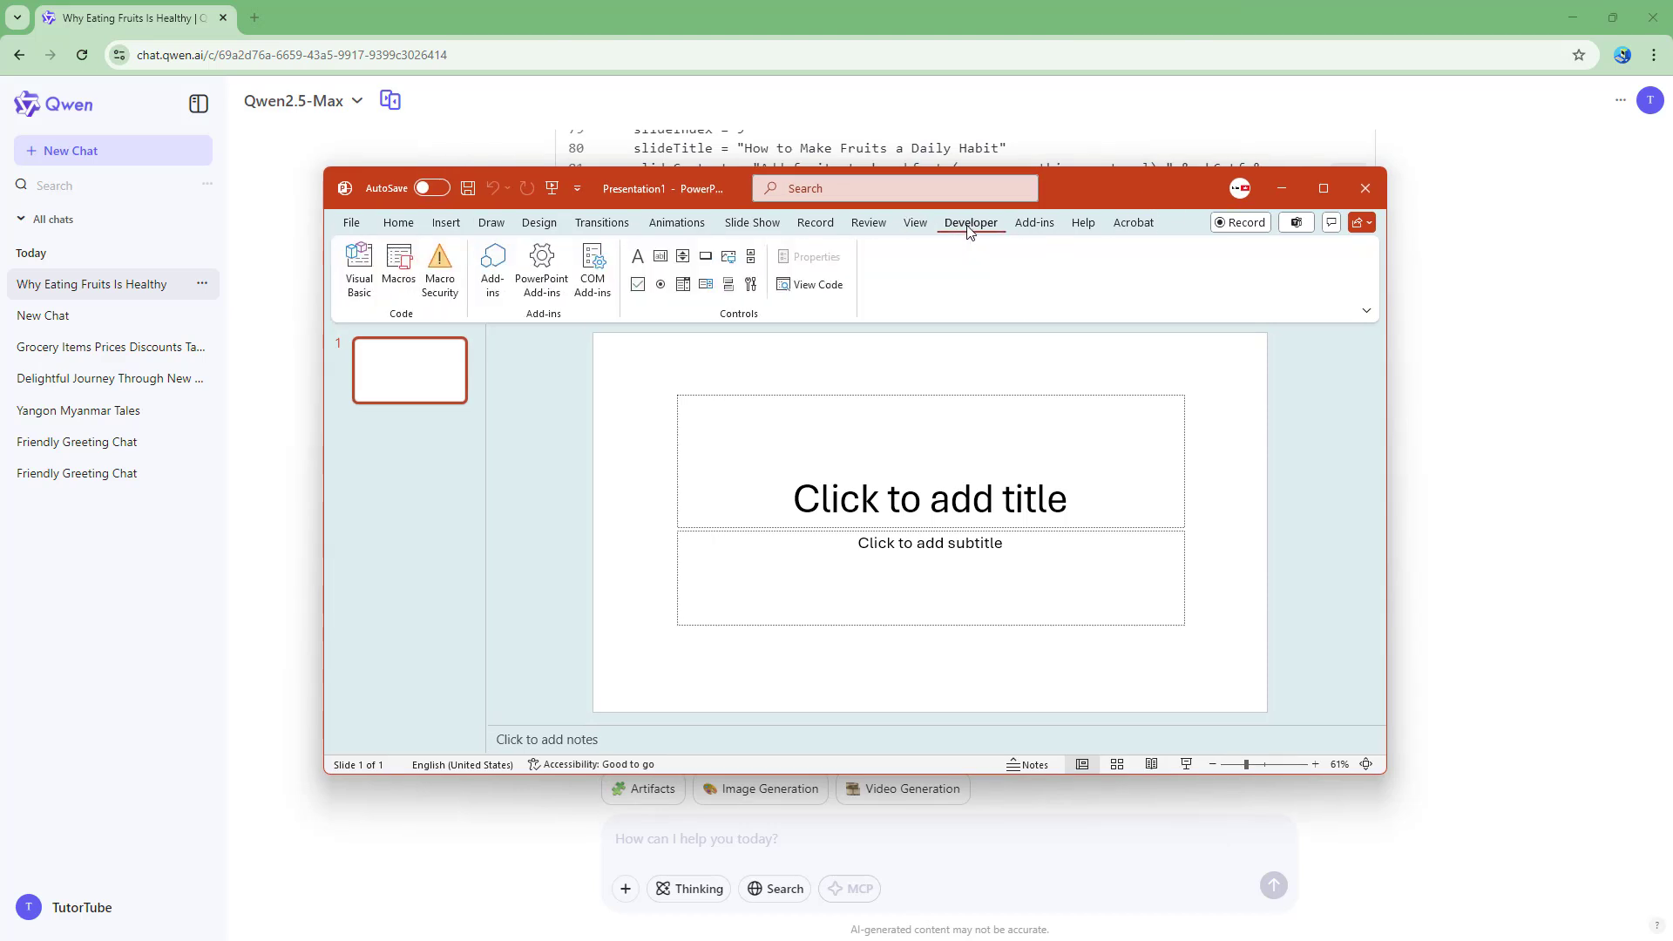
right_click(941, 272)
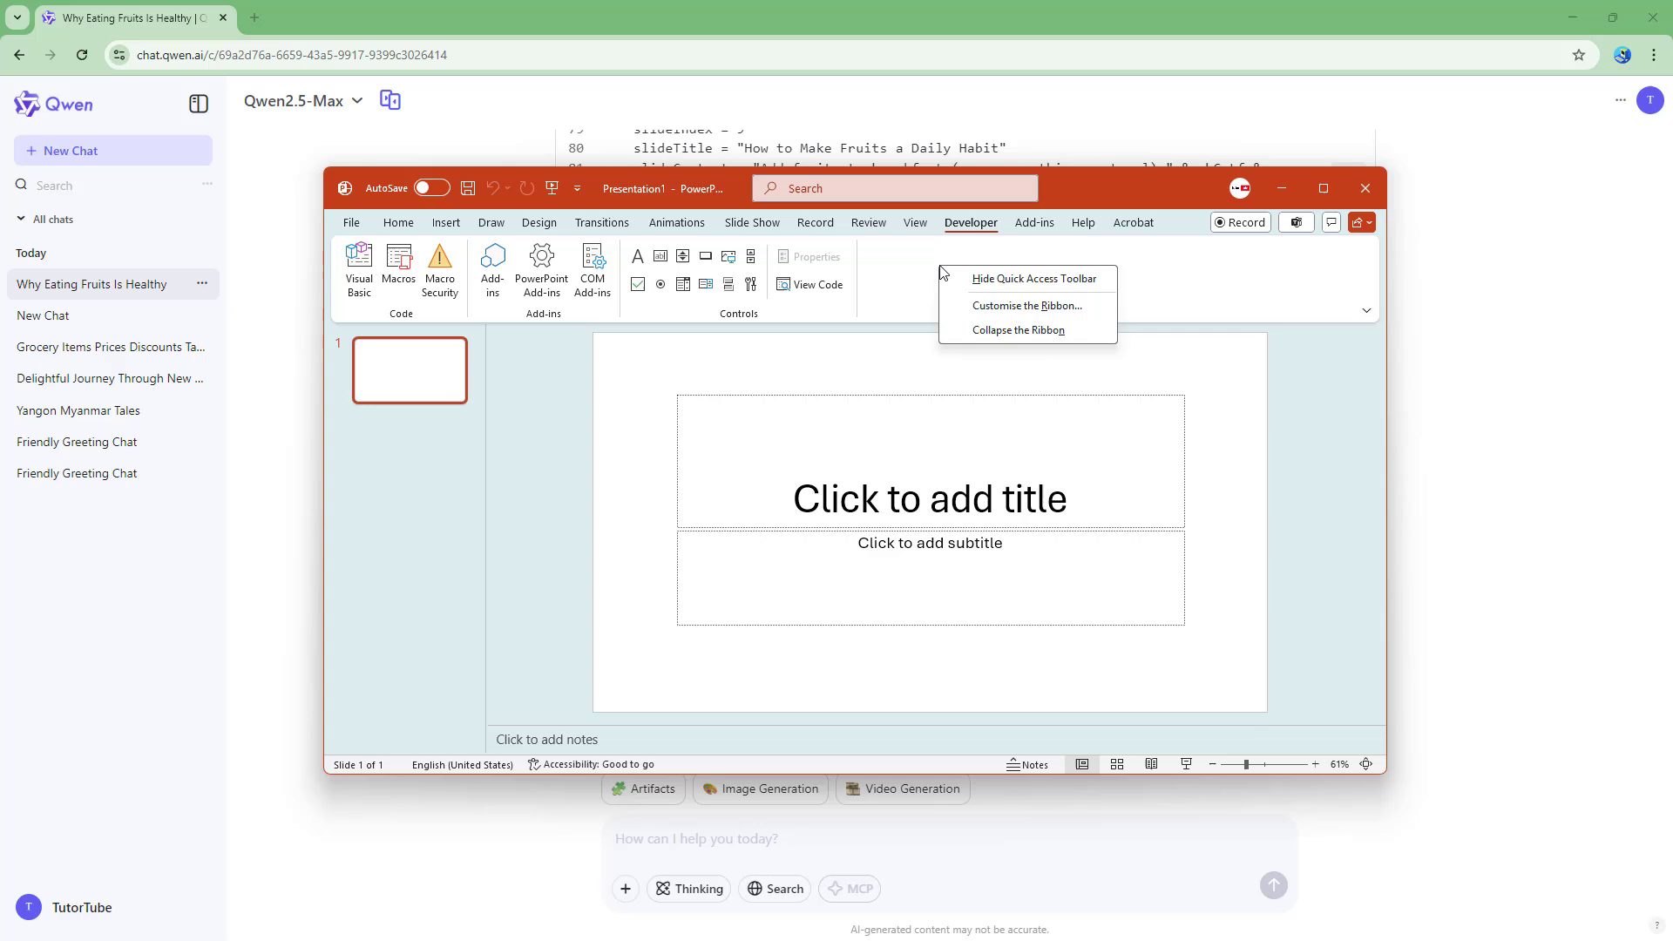
click(1017, 307)
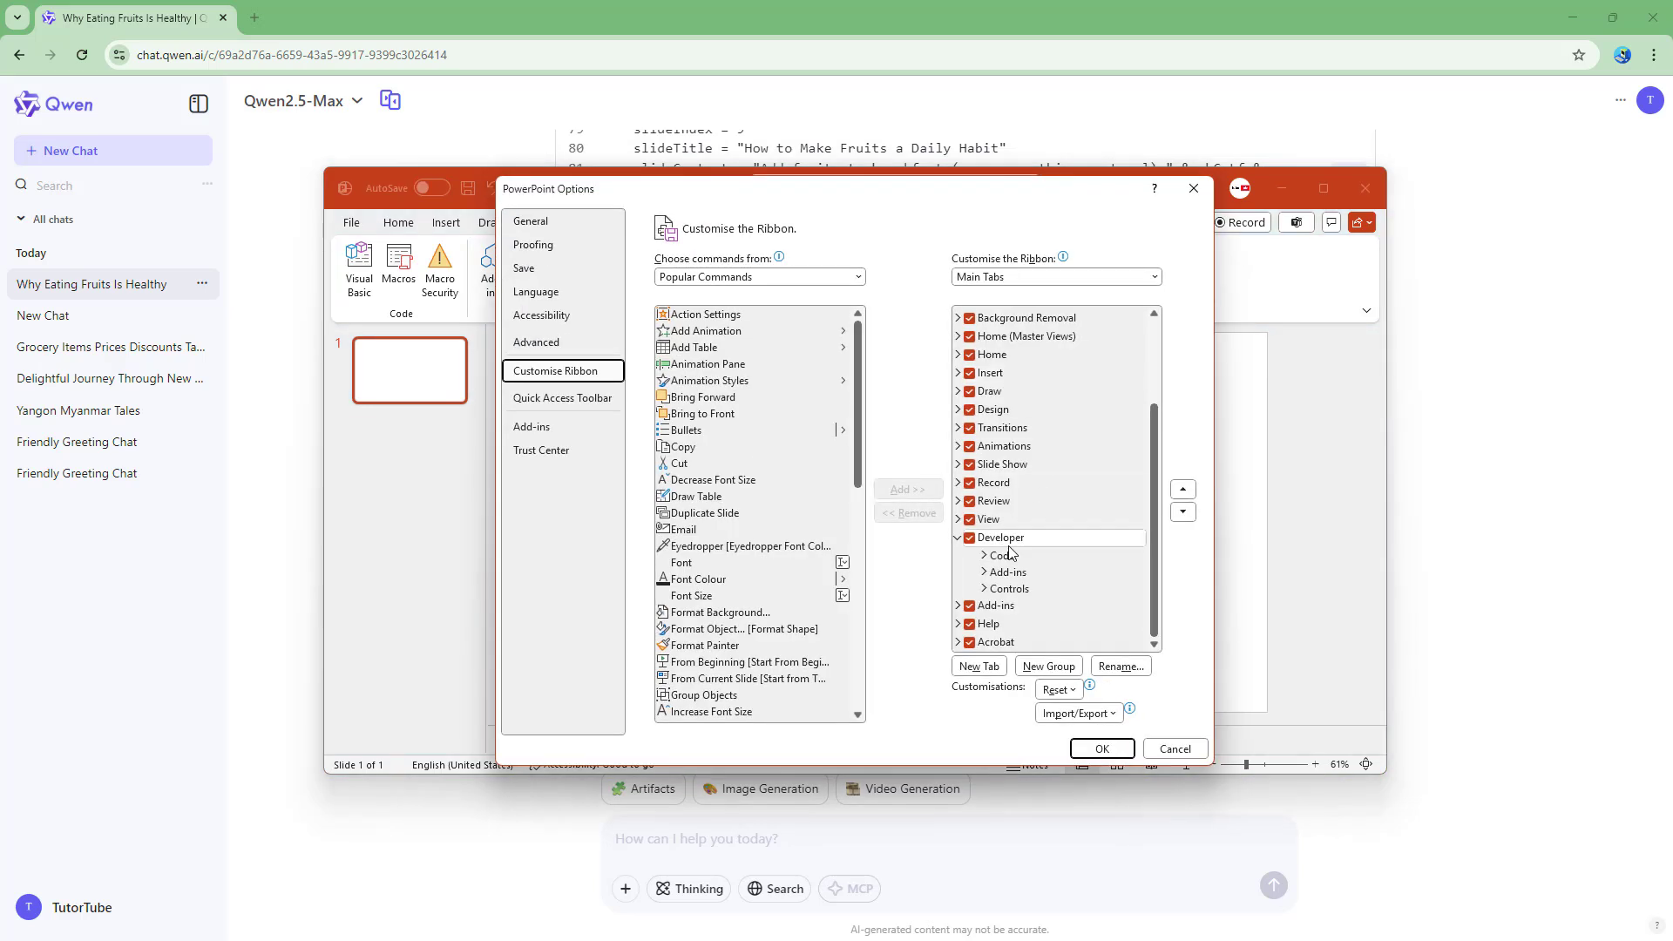
click(958, 538)
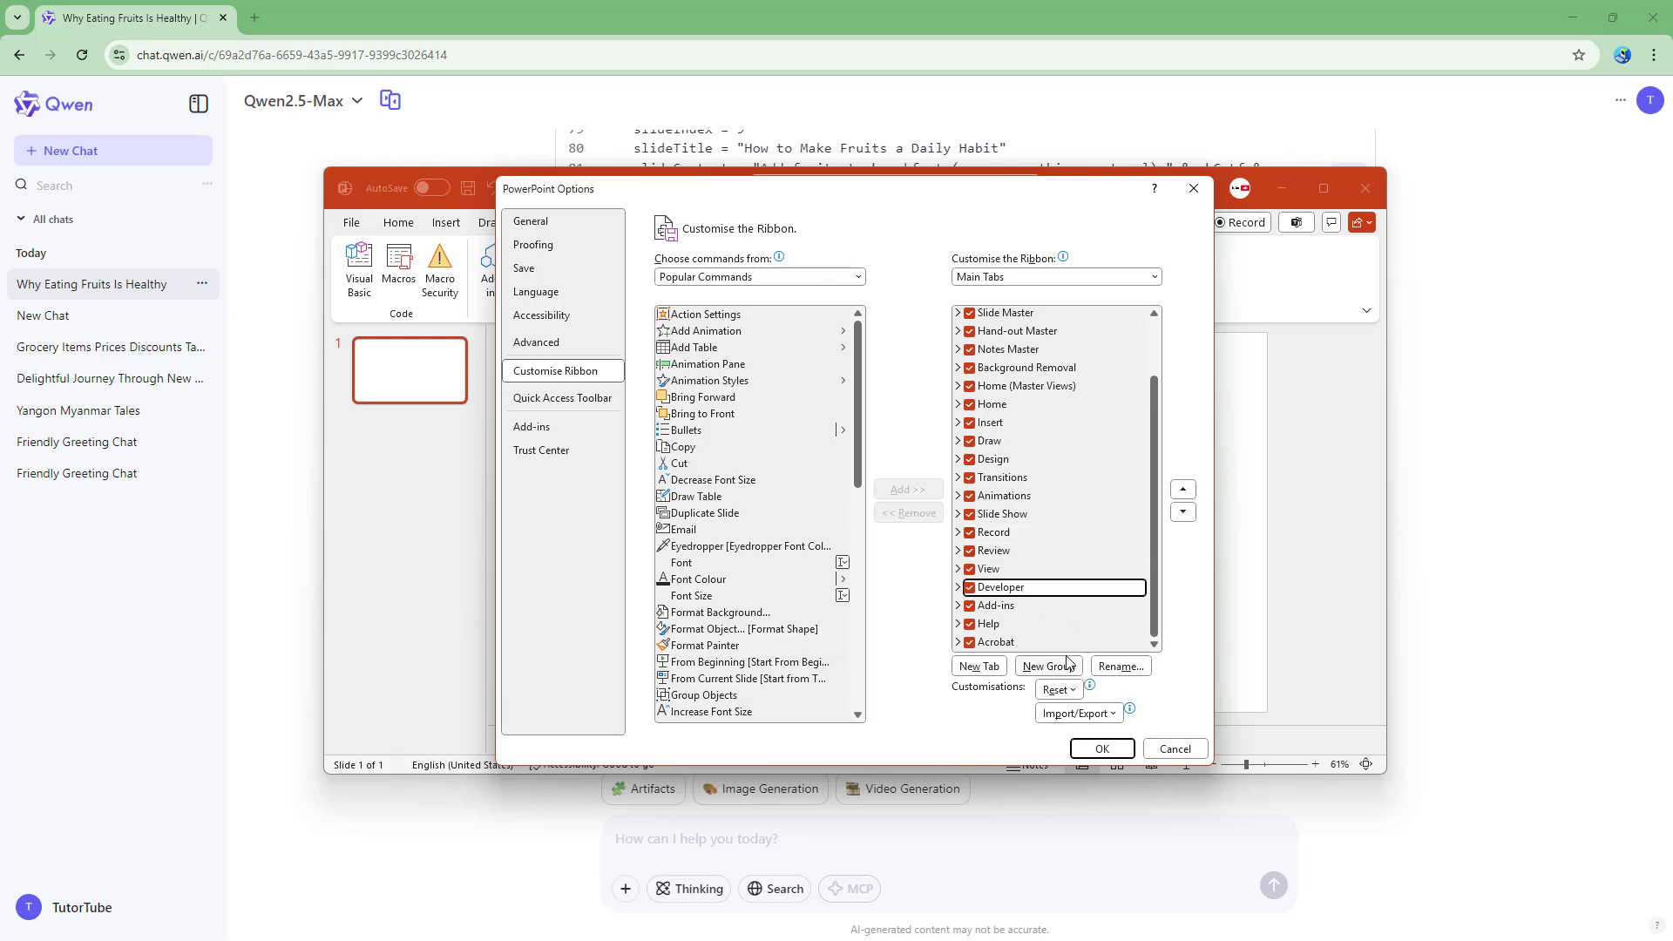
click(1101, 748)
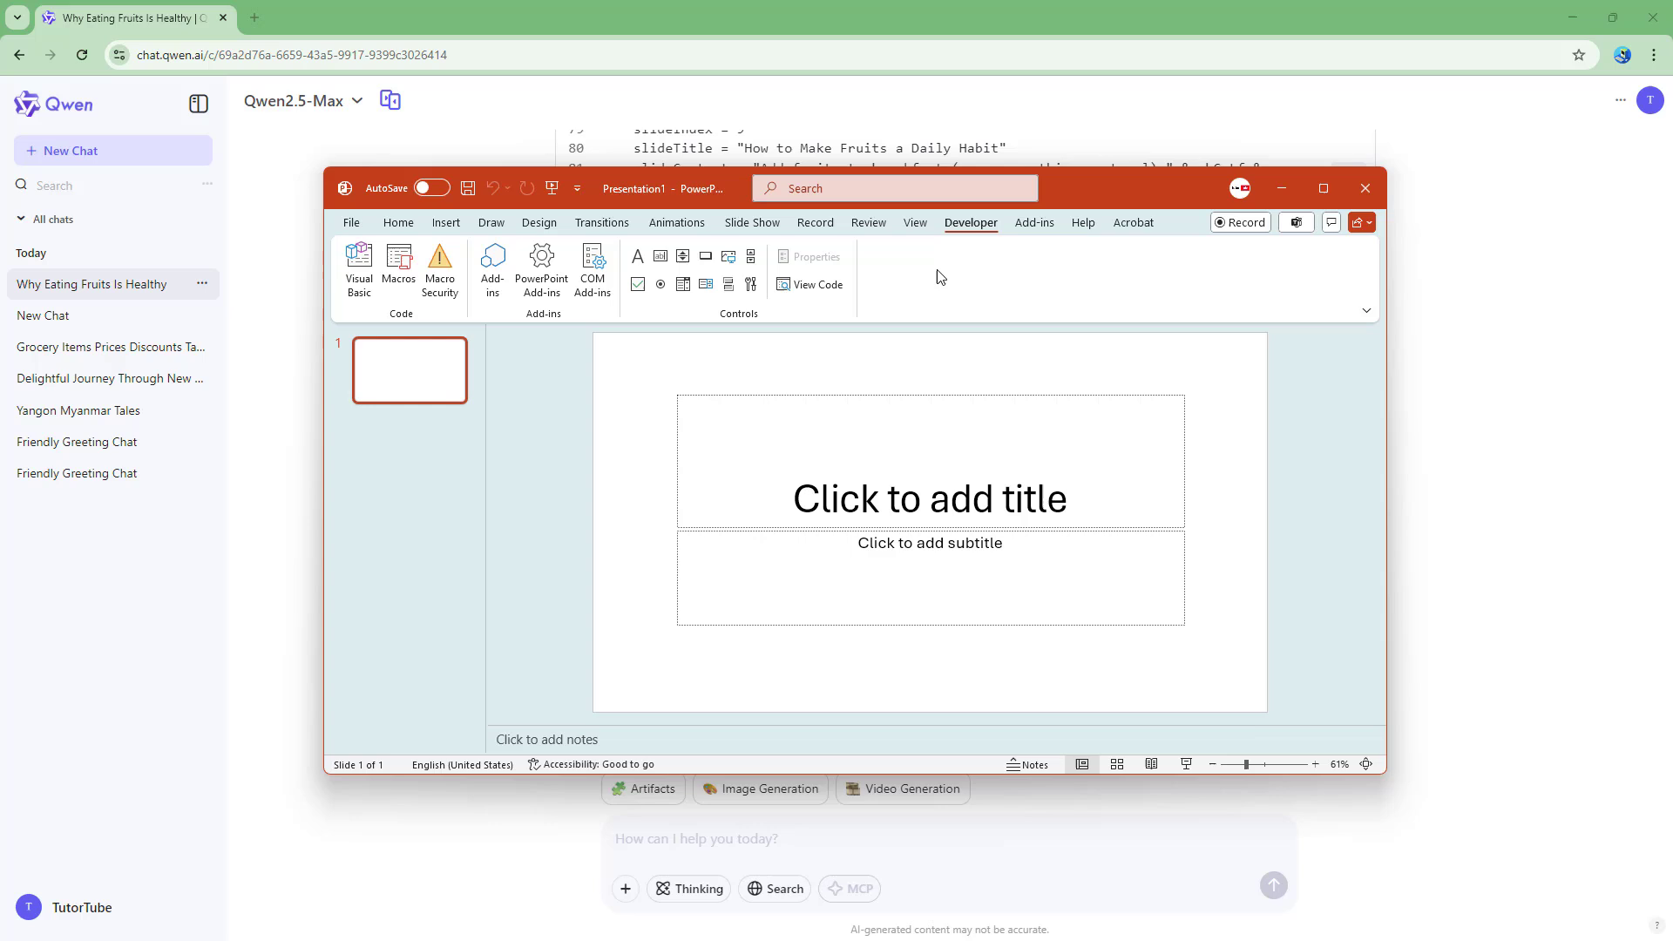
- Paste the copied macro into a new code module in Visual Basic
click(359, 270)
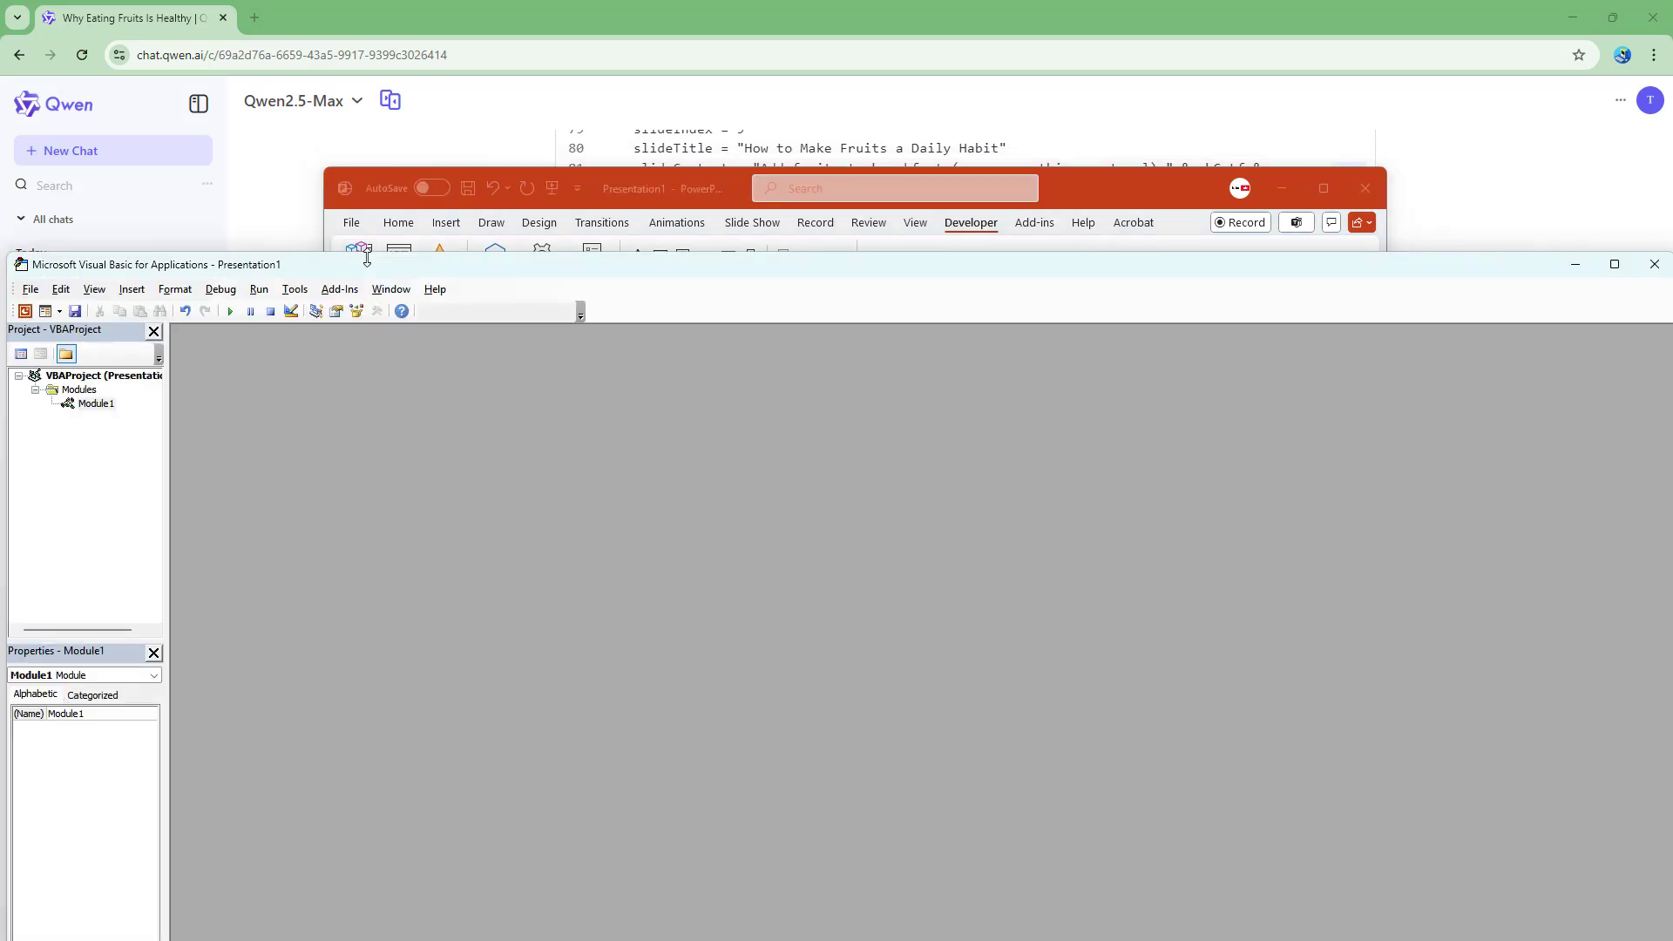
click(123, 294)
click(160, 348)
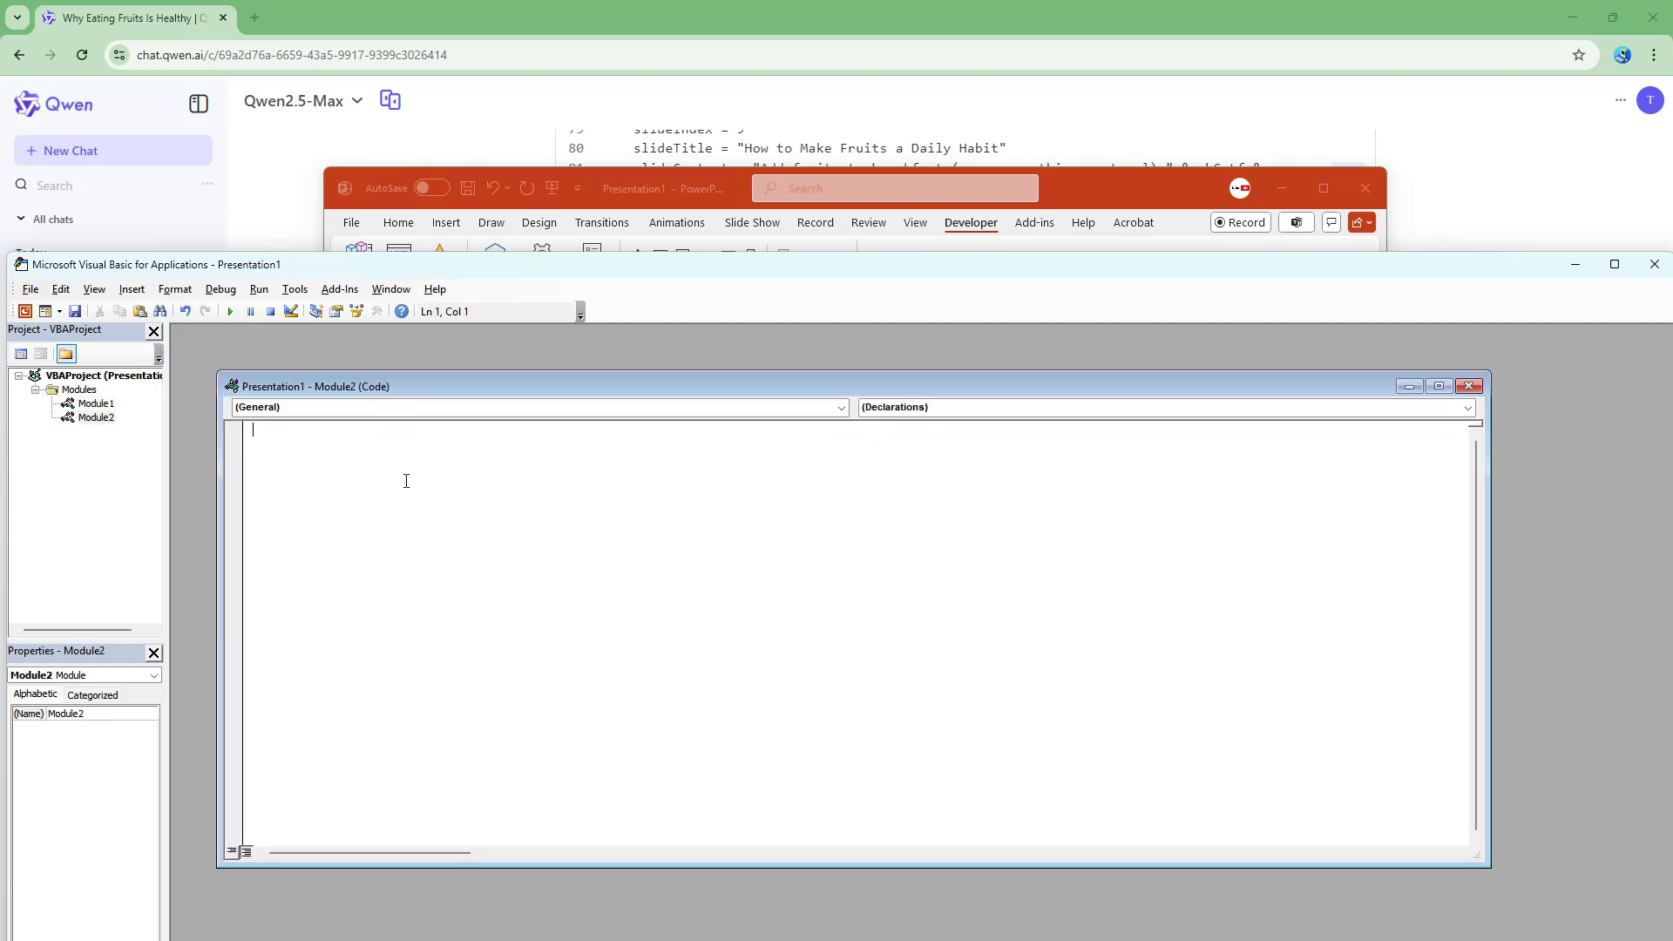
key(ctrl+v)
- Run the GenerateFruitHealthSlides macro to create the presentation
scroll(417, 466, up, 20)
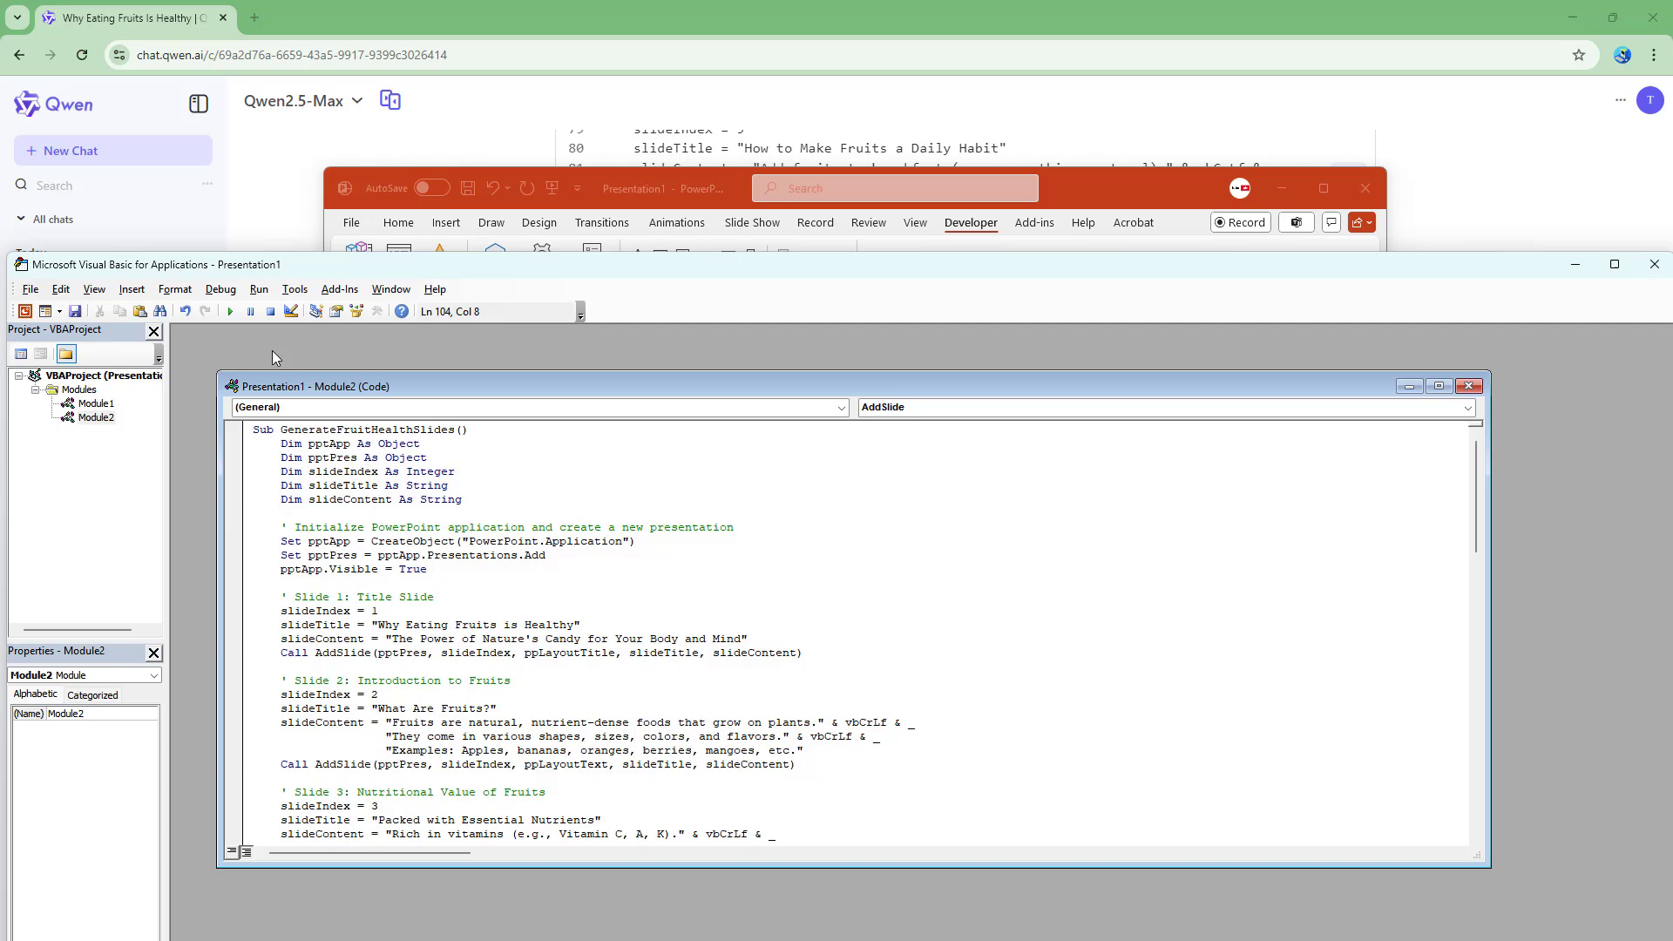
click(231, 312)
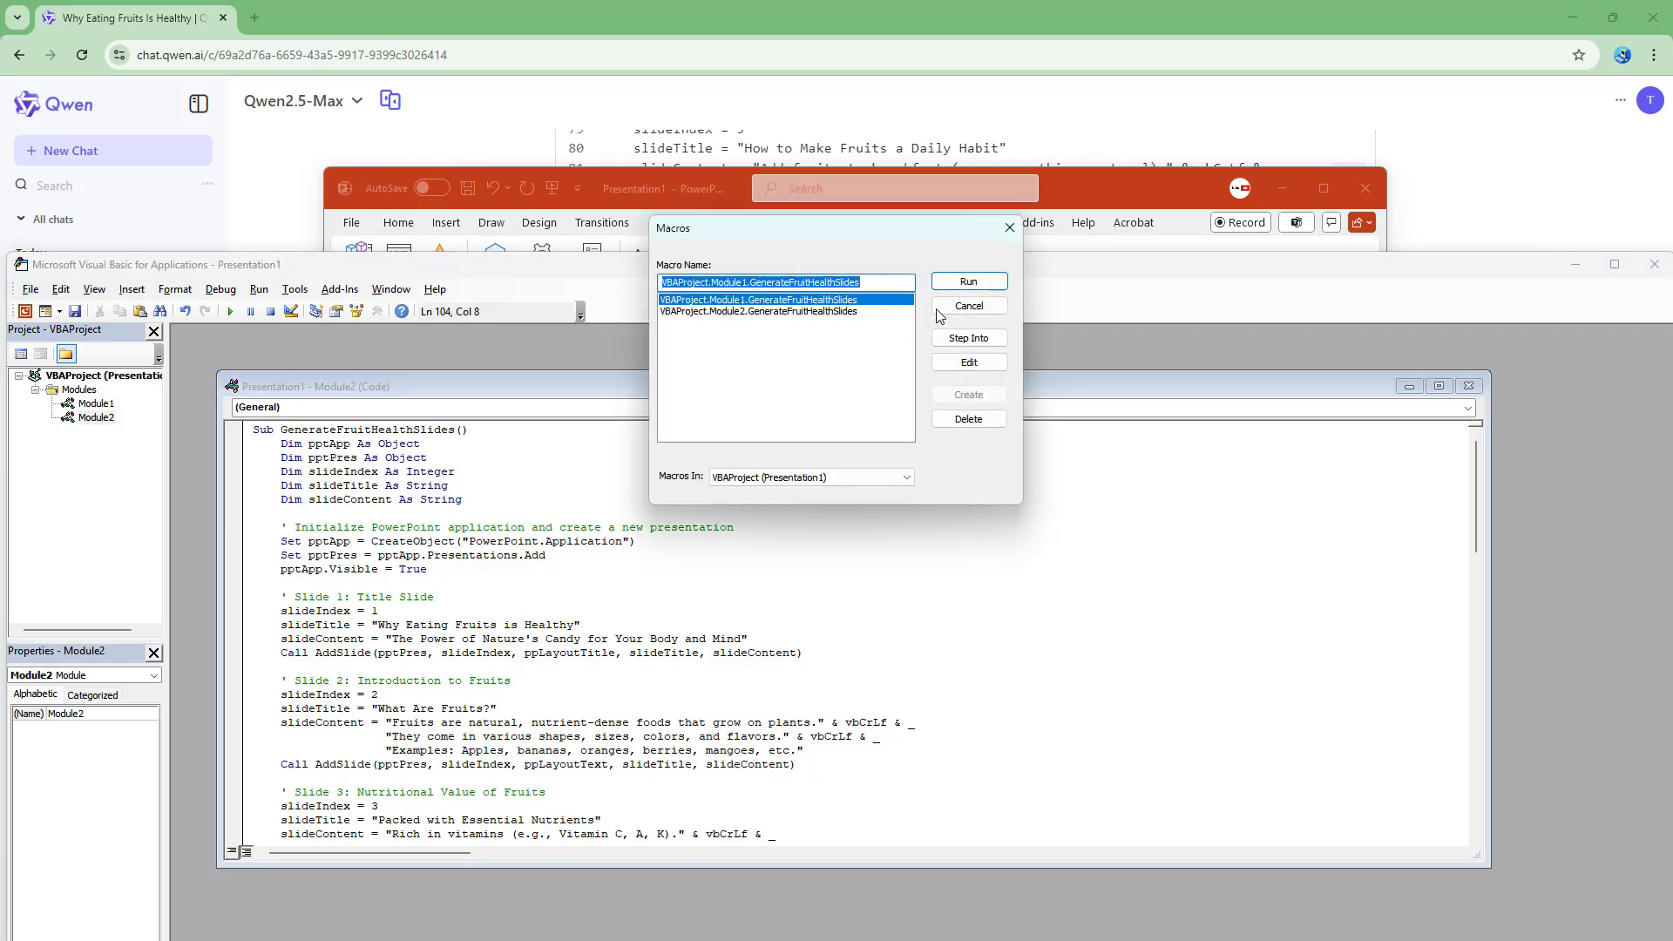
click(954, 283)
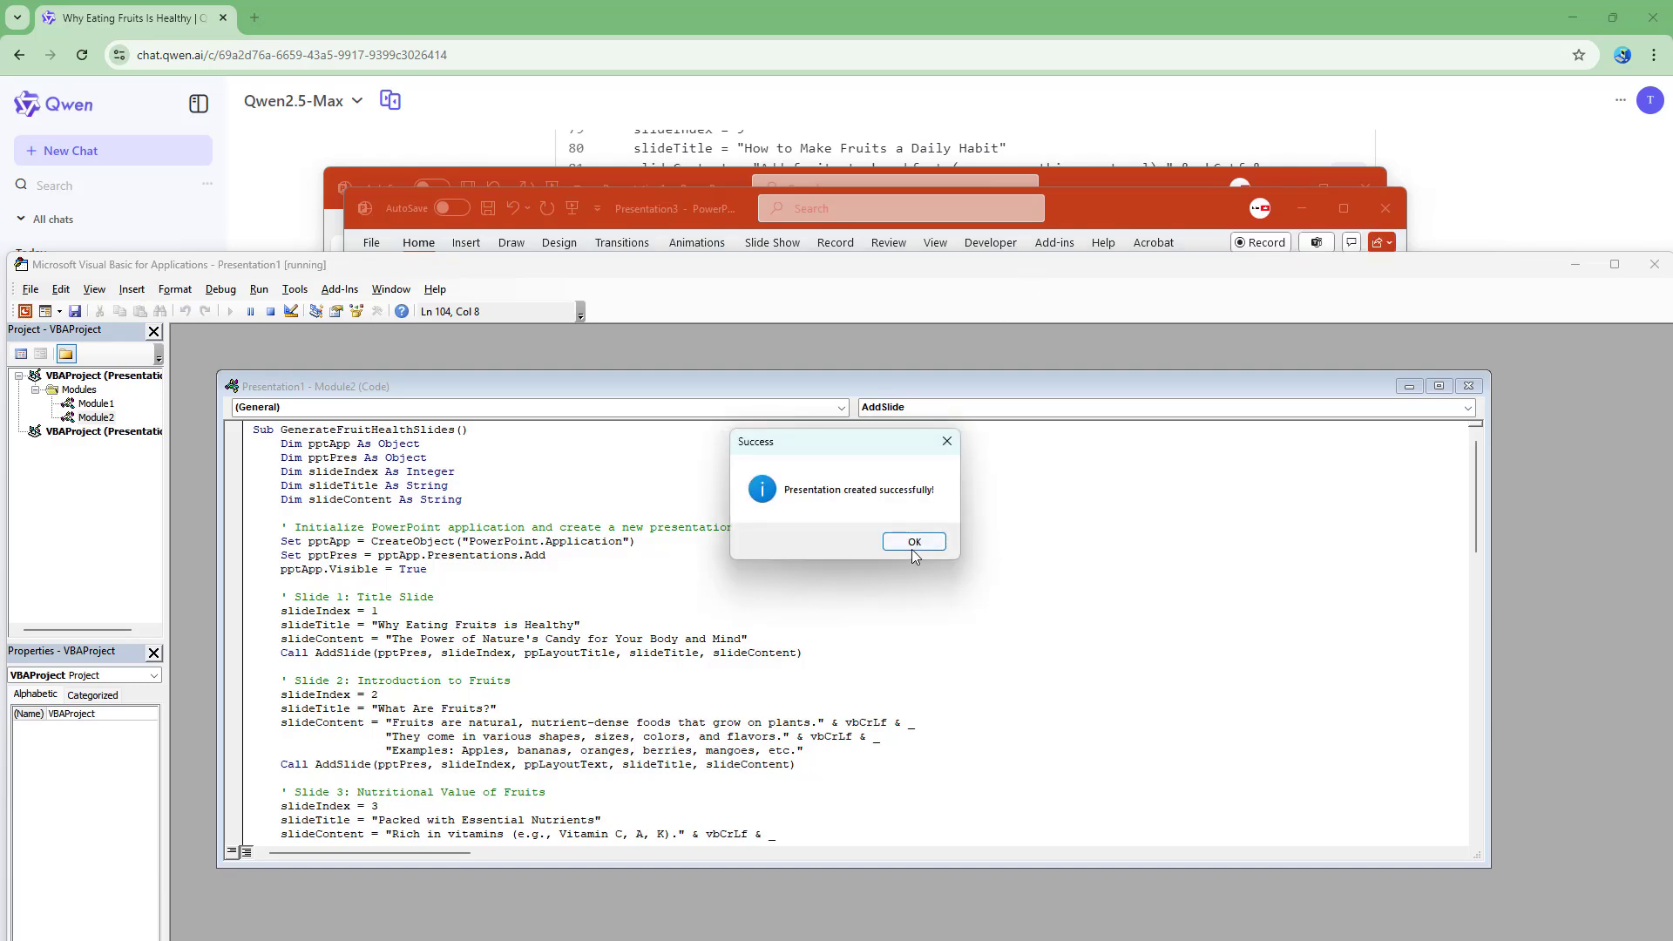
- Dismiss the success message and browse slides 2 through 10, ending on 'Make Fruits a Staple in Your Diet!'
click(914, 542)
click(1096, 211)
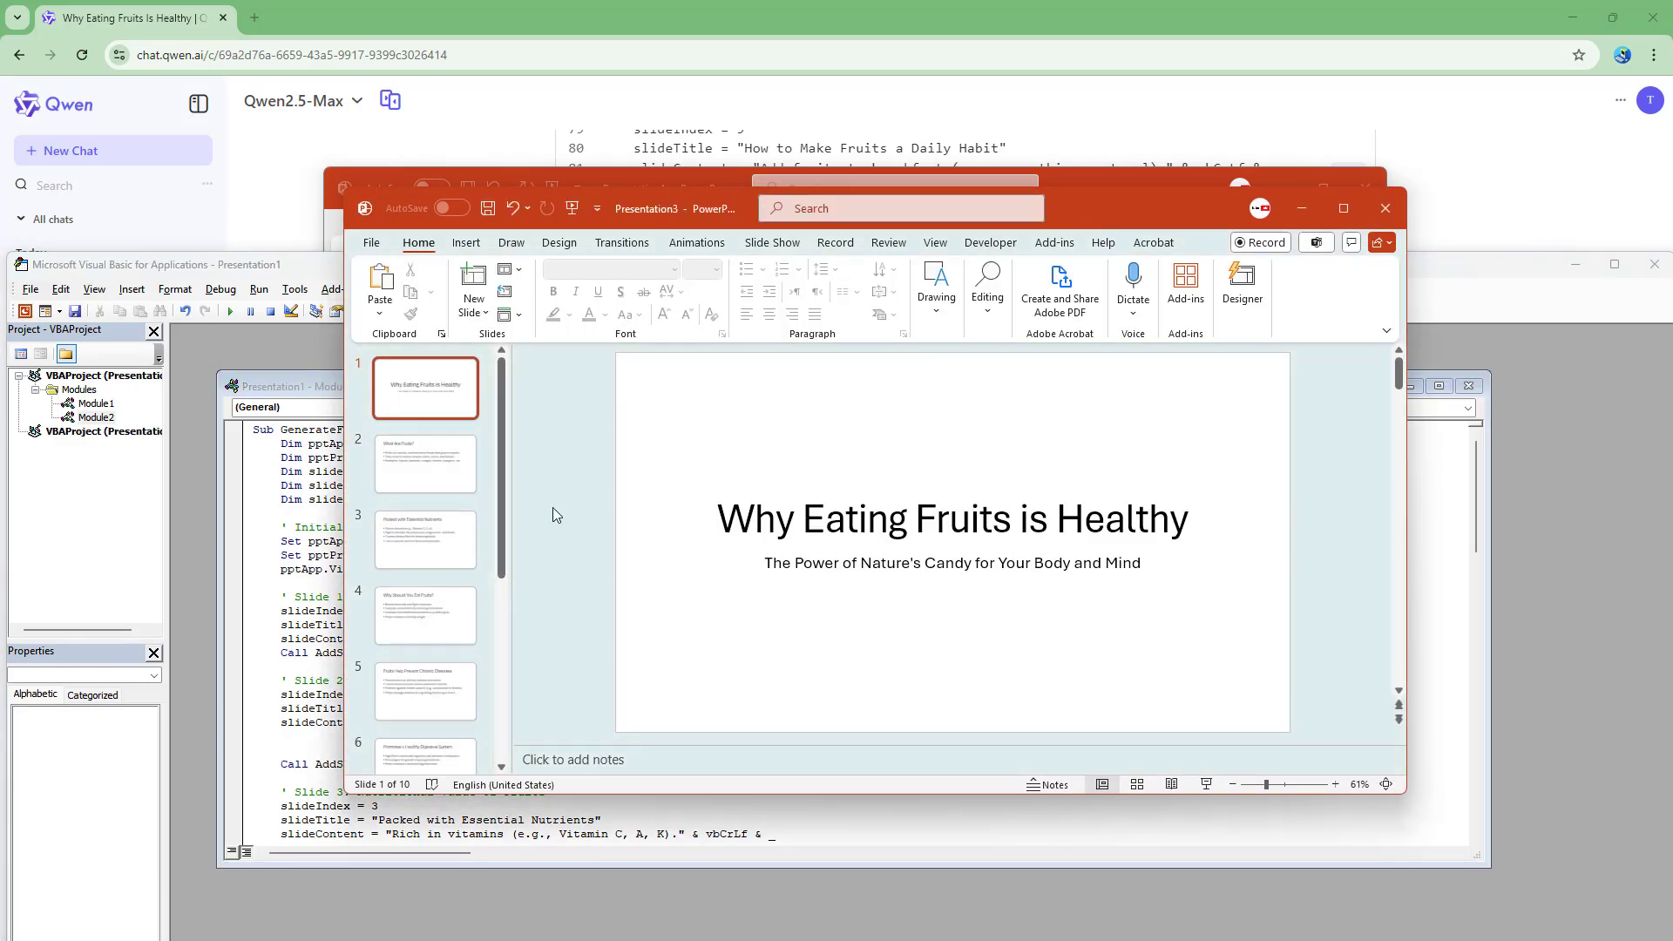
click(423, 465)
click(422, 540)
scroll(436, 601, down, 3)
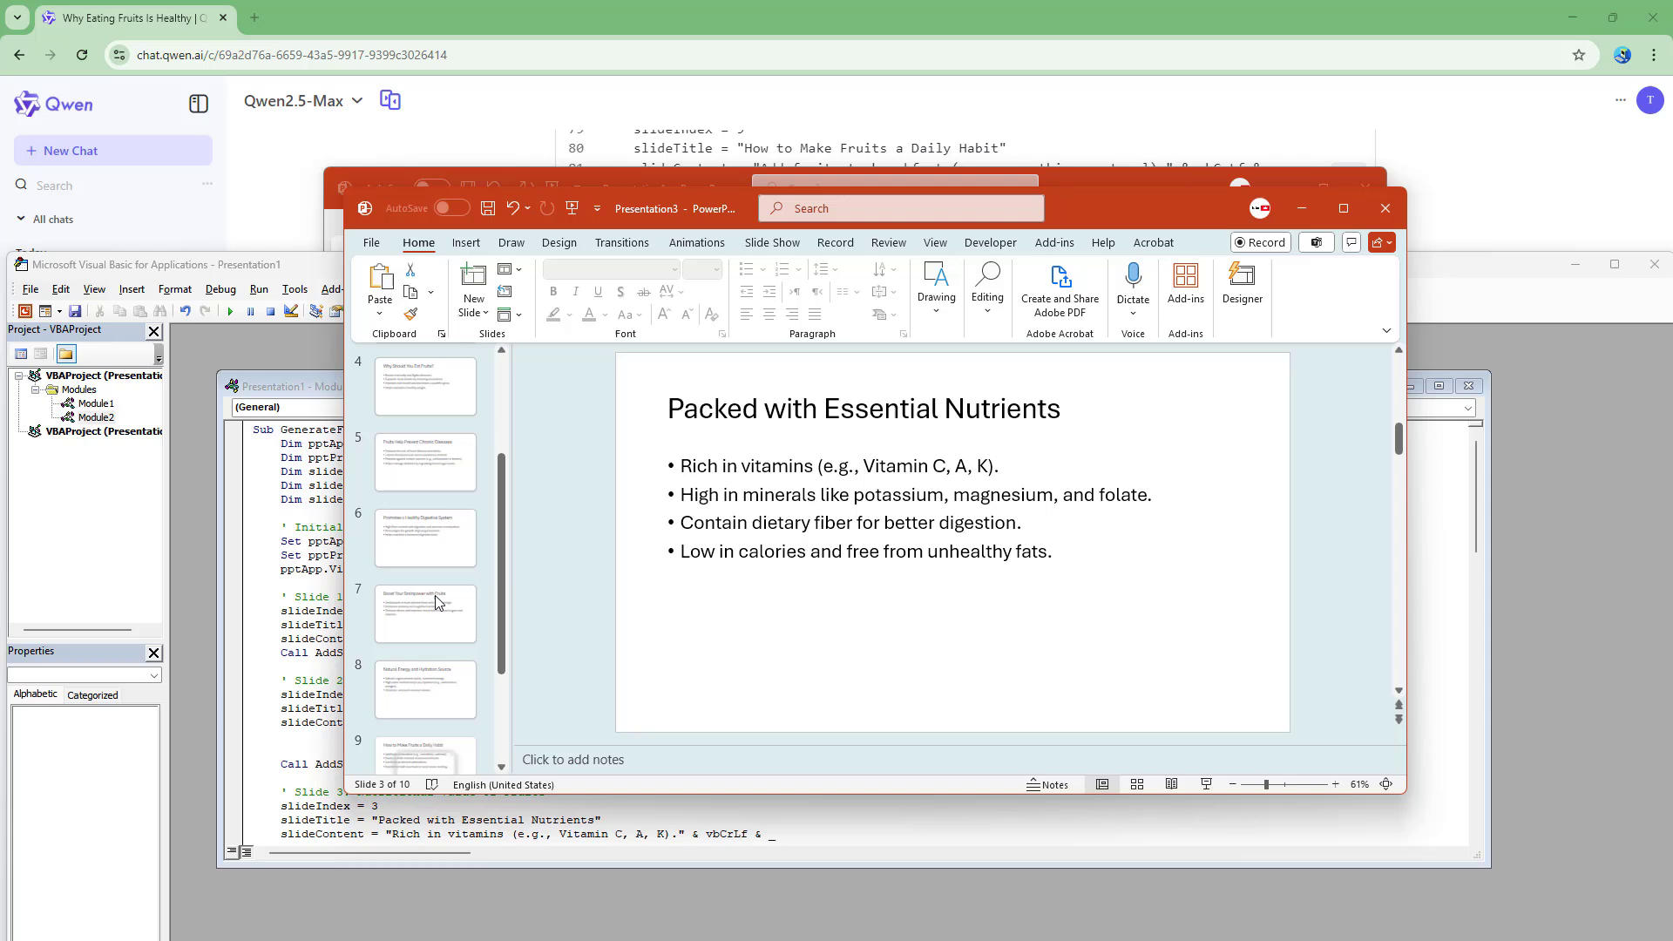
scroll(437, 601, down, 2)
click(437, 589)
click(436, 645)
click(451, 719)
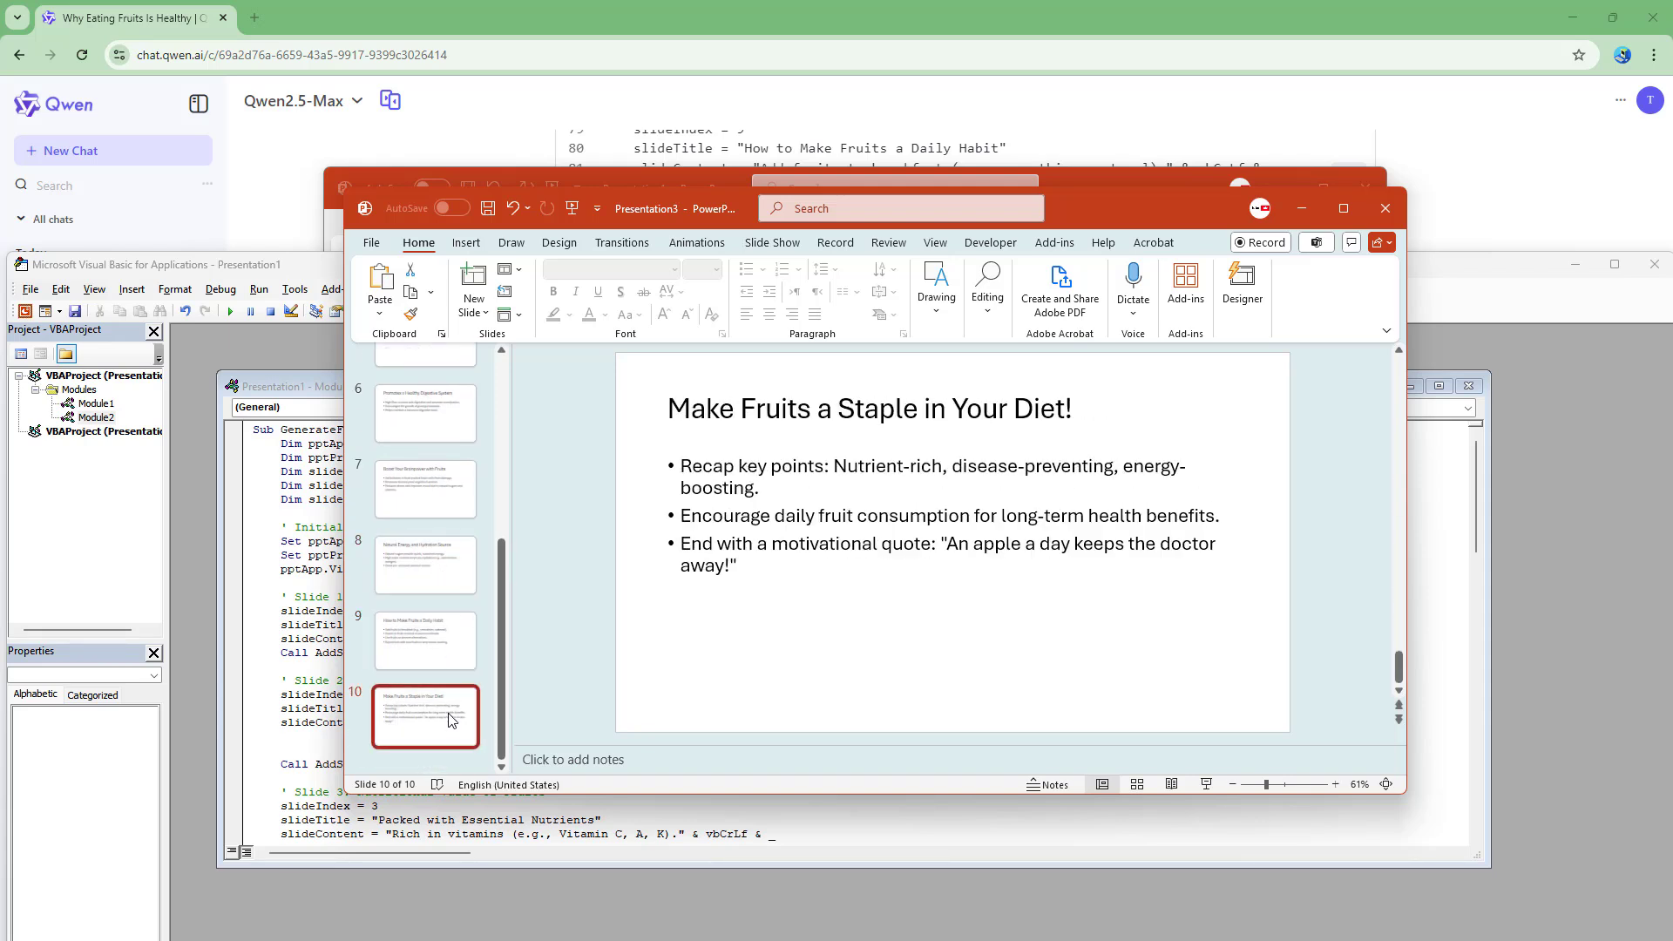
- Return to the title slide and step through the opening slides with the arrow keys
scroll(450, 558, up, 5)
click(447, 401)
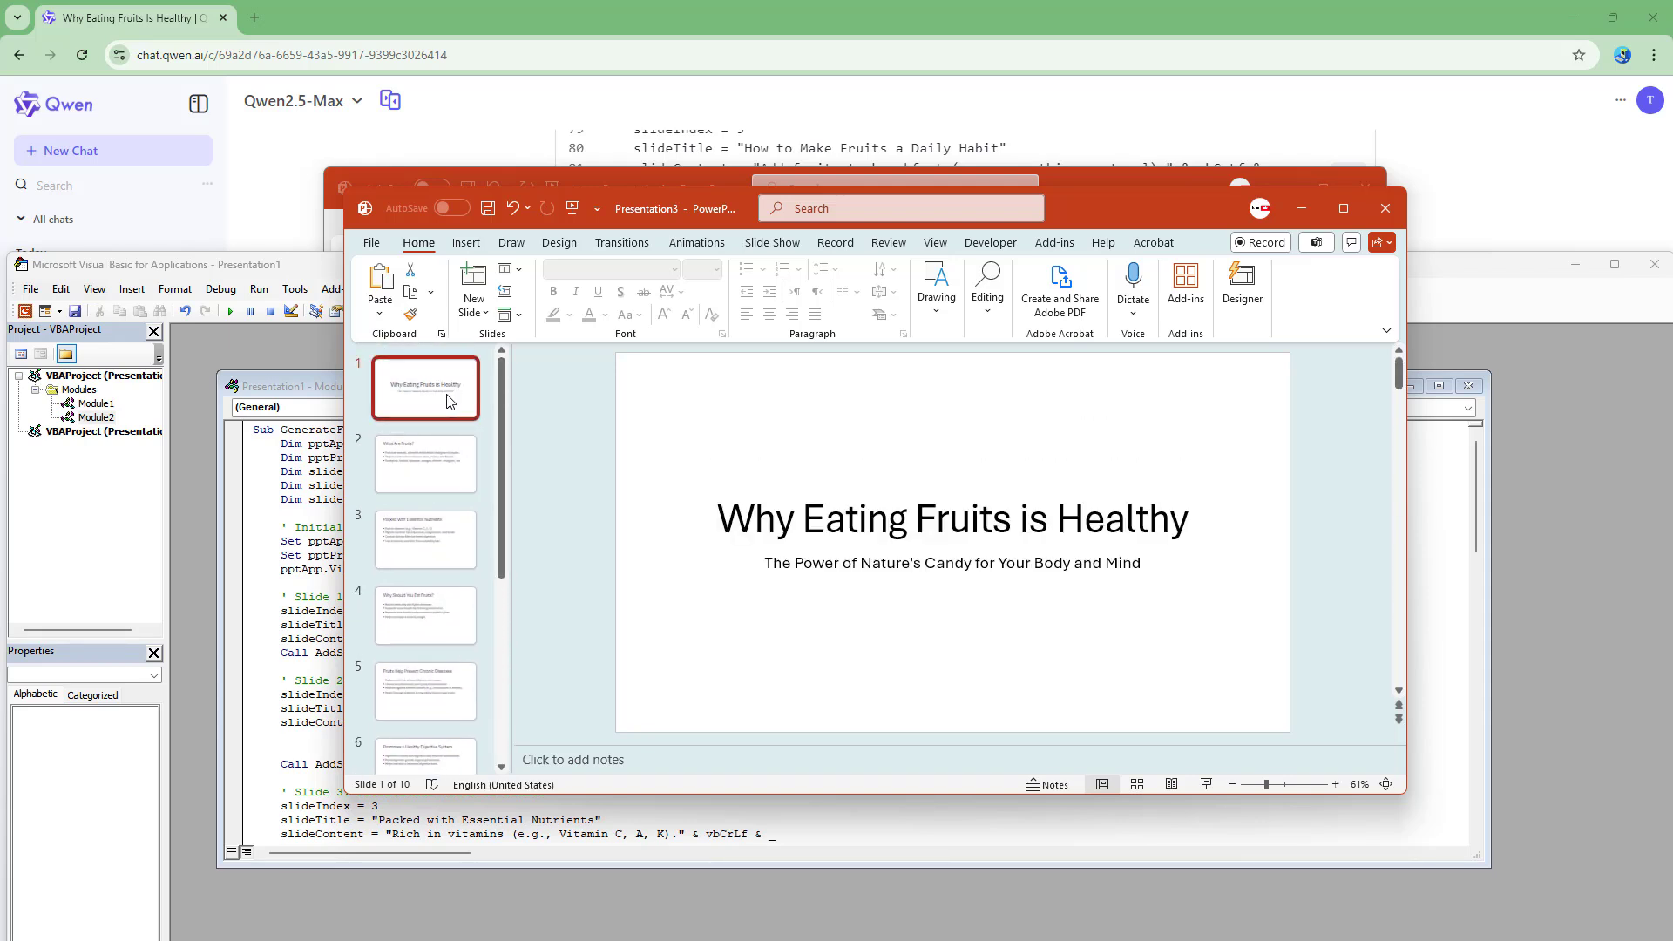
key(Down)
key(Down)
key(Down)
key(Down)
key(Down)
key(Down)
key(Down)
key(Down)
key(Down)
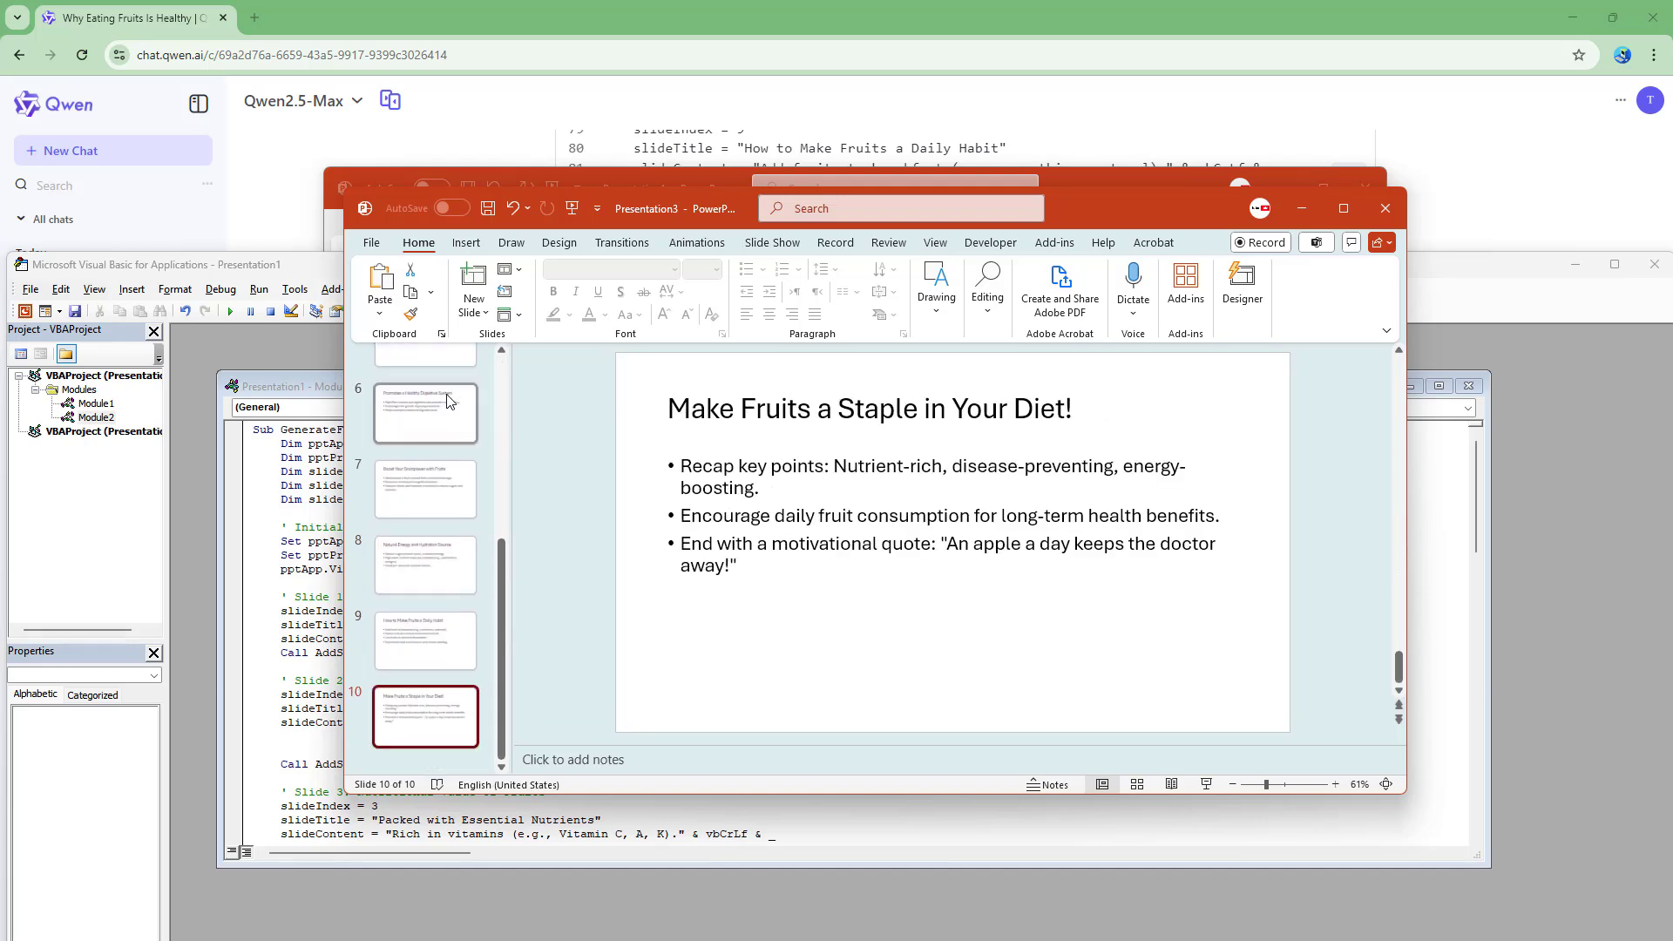
key(Up)
key(Up)
key(Up)
key(Up)
key(Up)
key(Up)
key(Up)
key(Up)
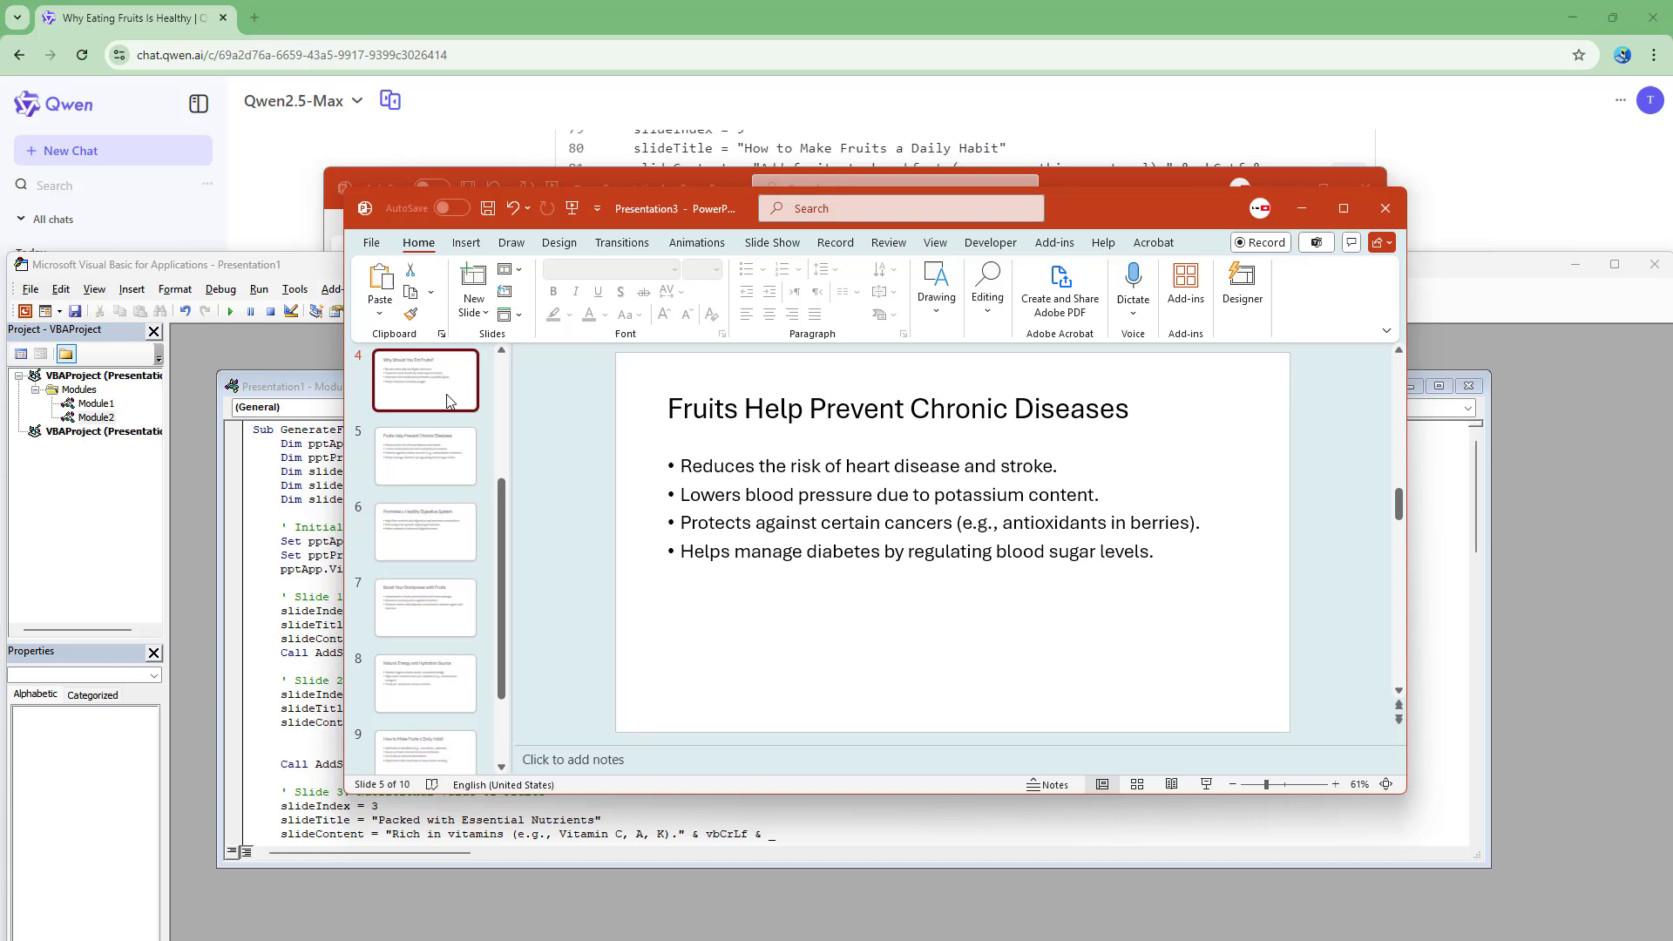
key(Up)
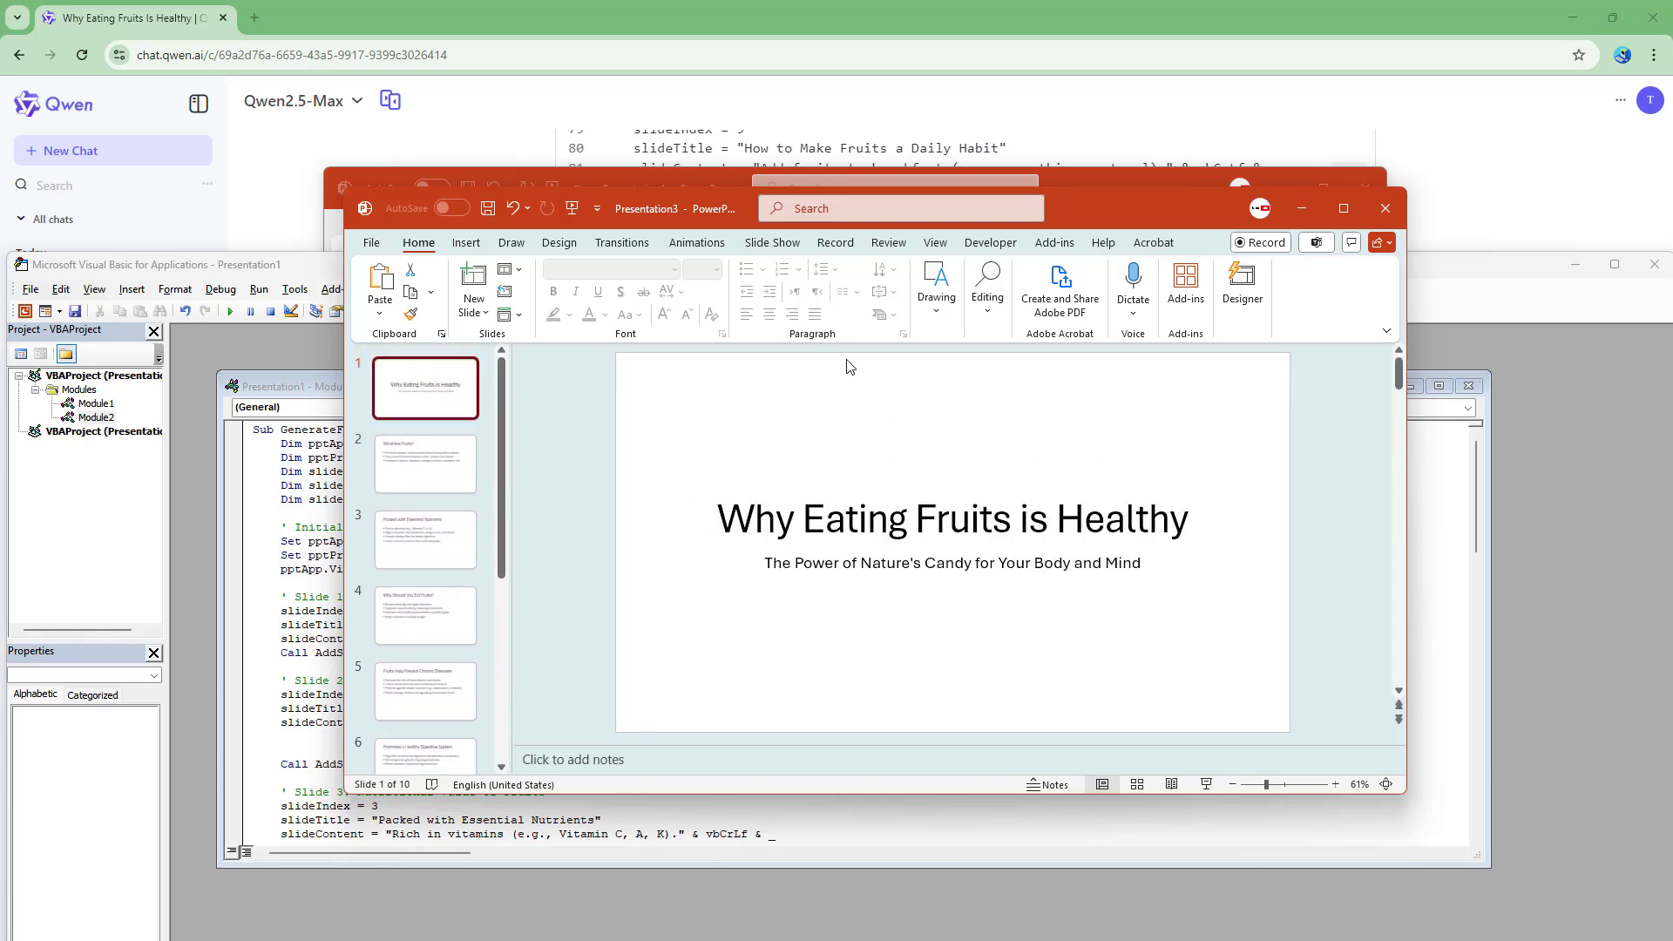